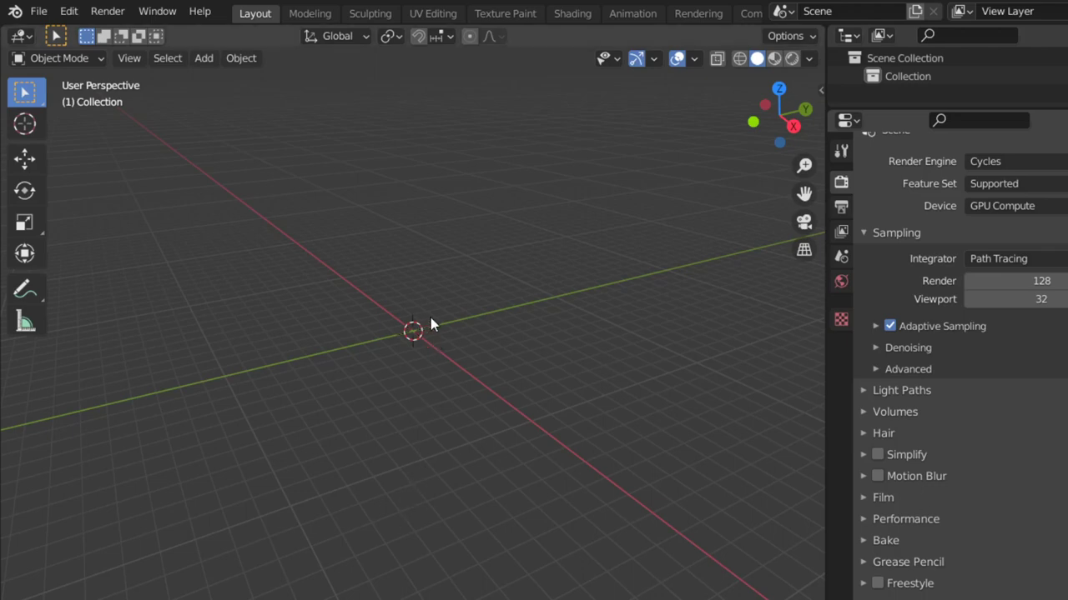
# Add a plane at the world origin and scale it by 8 to form the floor.
pyautogui.moveTo(401, 353)
pyautogui.mouseDown(button='middle')
pyautogui.moveTo(462, 358)
pyautogui.moveTo(453, 352)
pyautogui.mouseUp(button='middle')
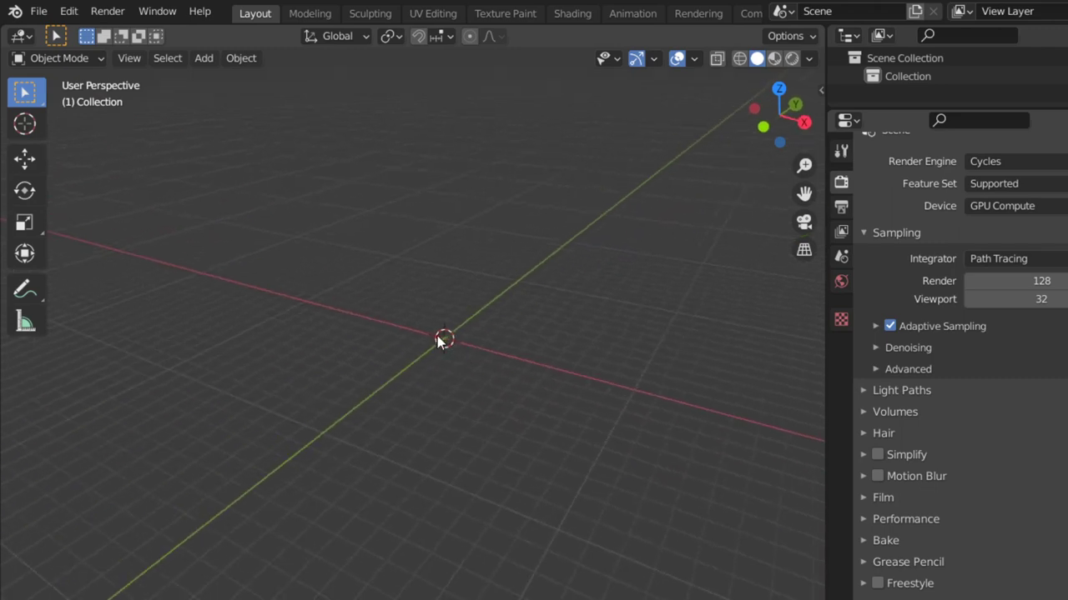
pyautogui.hotkey('shift', 'a')
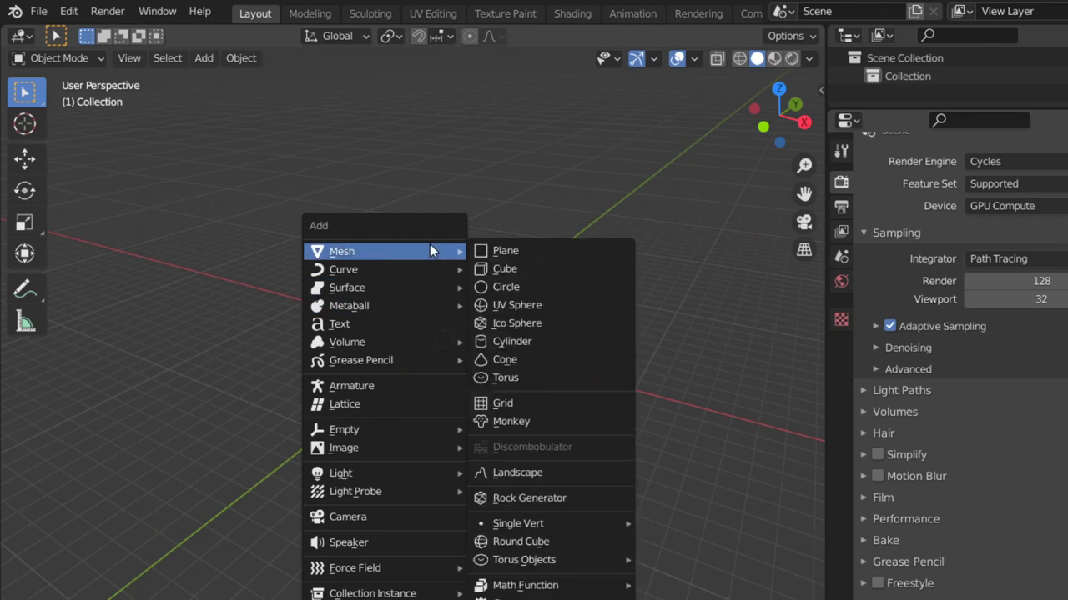
pyautogui.click(506, 250)
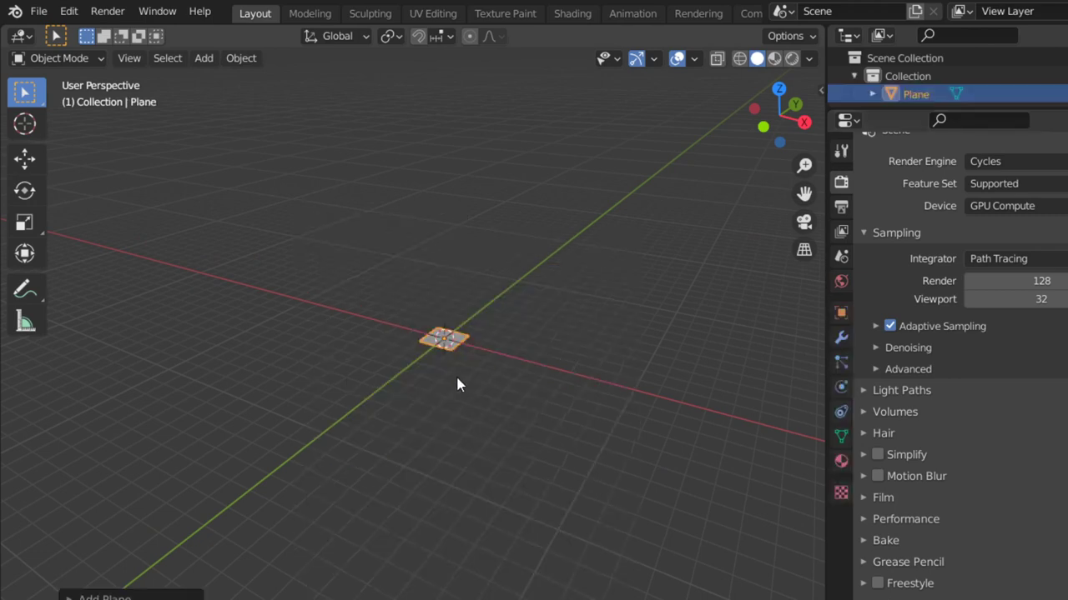
pyautogui.write('s8')
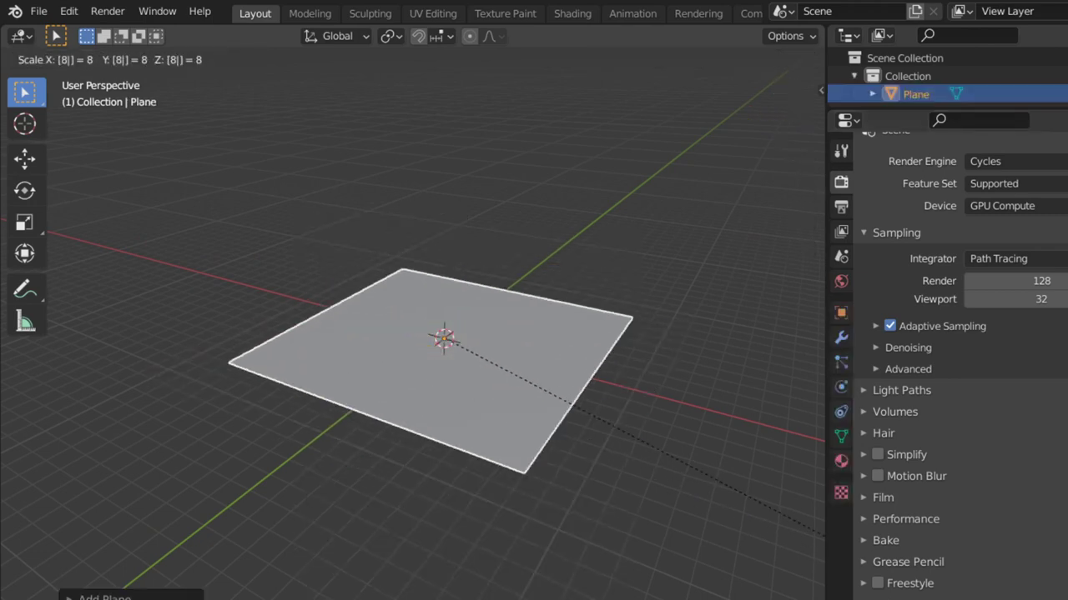
pyautogui.press('Return')
pyautogui.hotkey('shift', 'a')
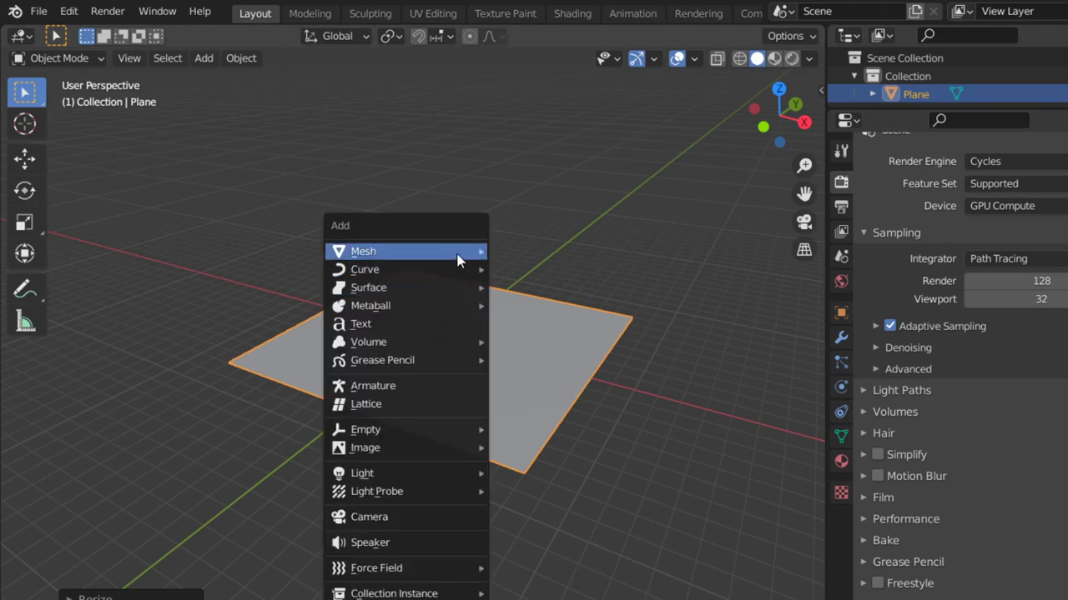
# Add a cube, shrink it slightly and lift it along Z to rest on the plane.
pyautogui.click(511, 267)
pyautogui.press('s')
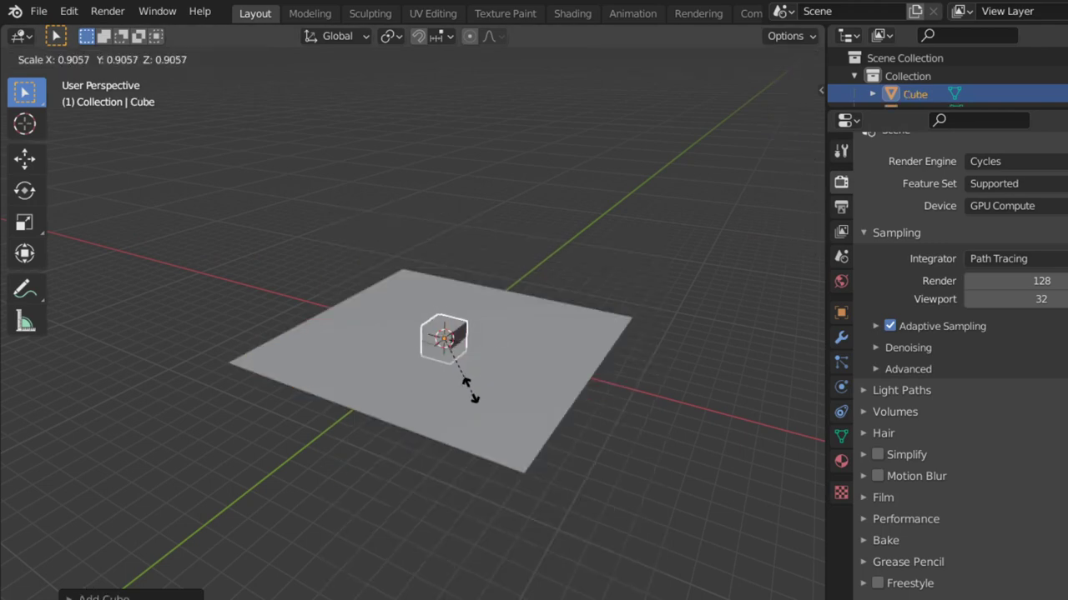
pyautogui.click(467, 392)
pyautogui.press('g')
pyautogui.press('z')
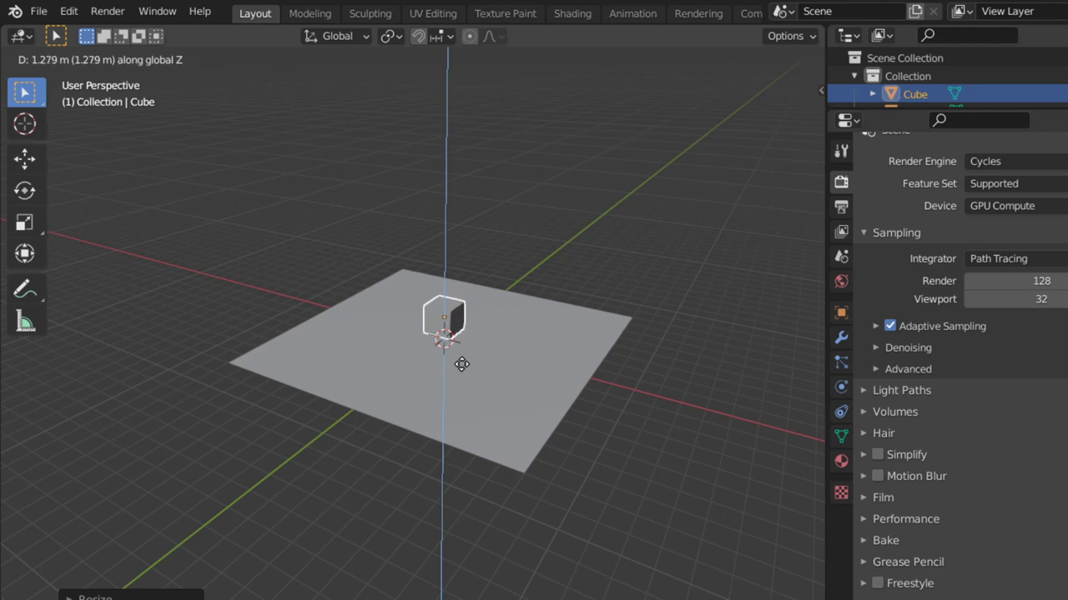
pyautogui.click(460, 362)
pyautogui.press('KP_1')
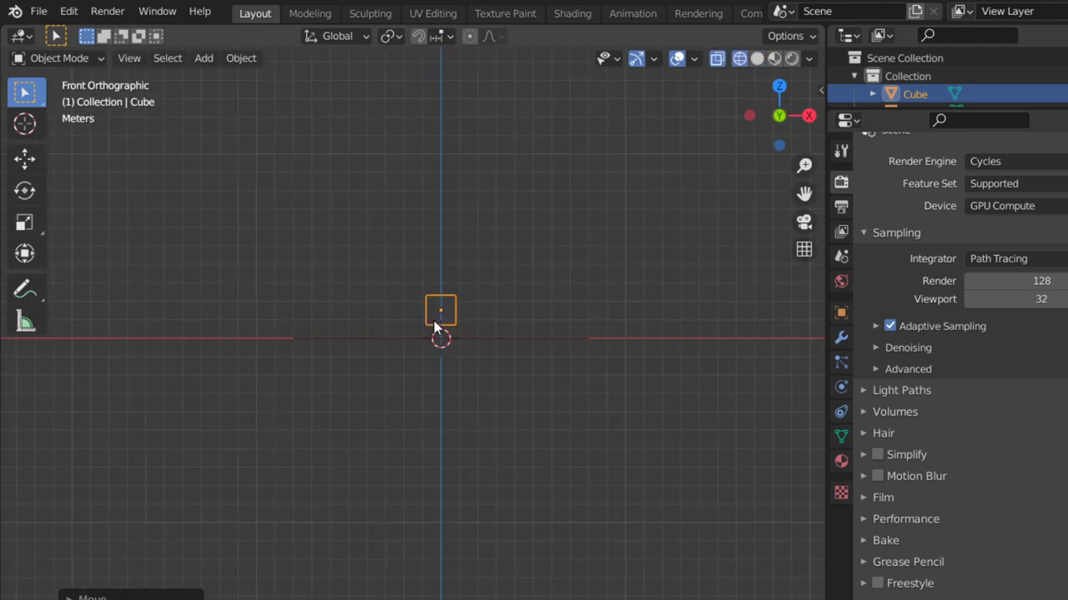
pyautogui.moveTo(480, 338)
pyautogui.mouseDown(button='middle')
pyautogui.moveTo(473, 361)
pyautogui.moveTo(445, 374)
pyautogui.mouseUp(button='middle')
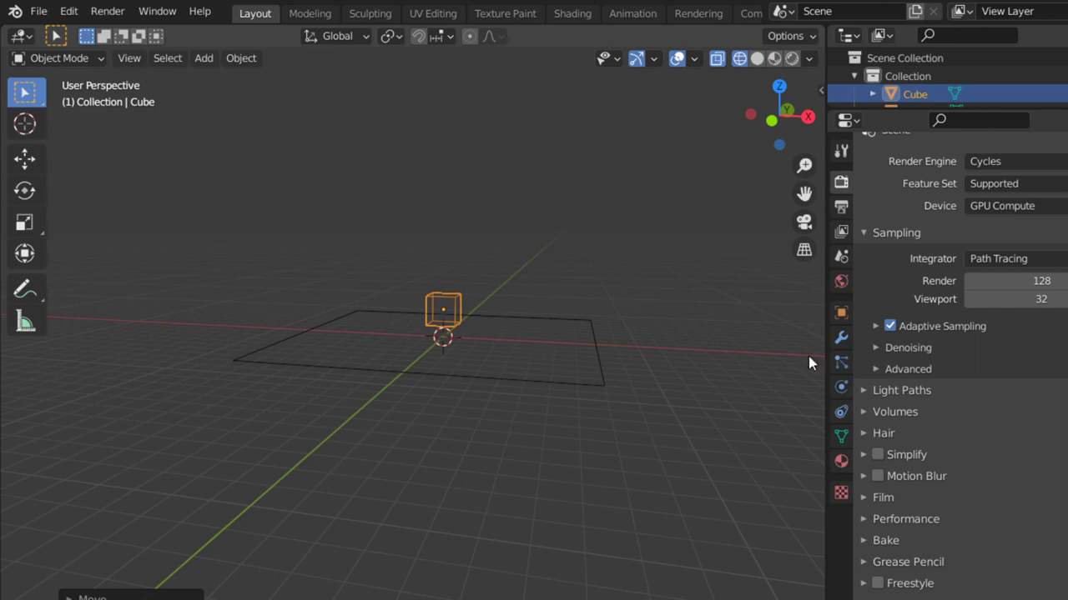
# Add a Floor constraint to the cube with the Plane as its target.
pyautogui.click(842, 386)
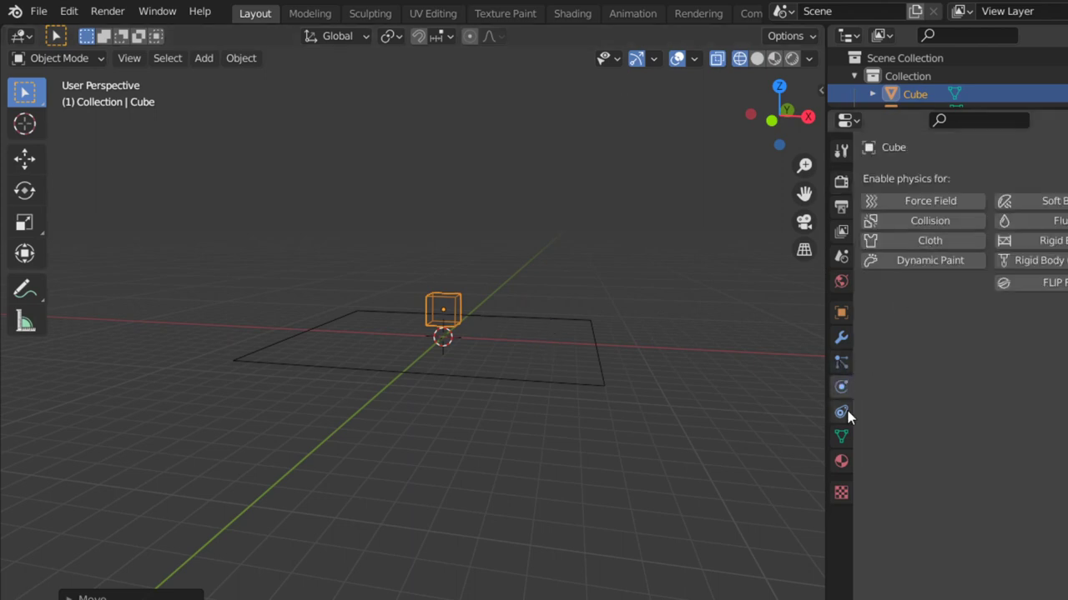
pyautogui.click(840, 411)
pyautogui.click(922, 178)
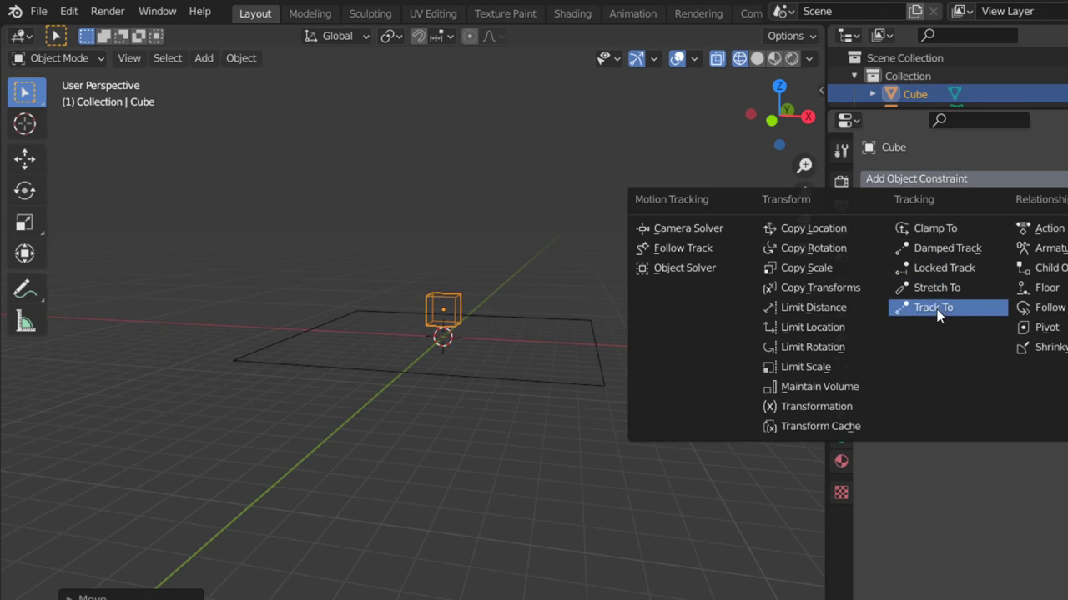
pyautogui.click(1045, 287)
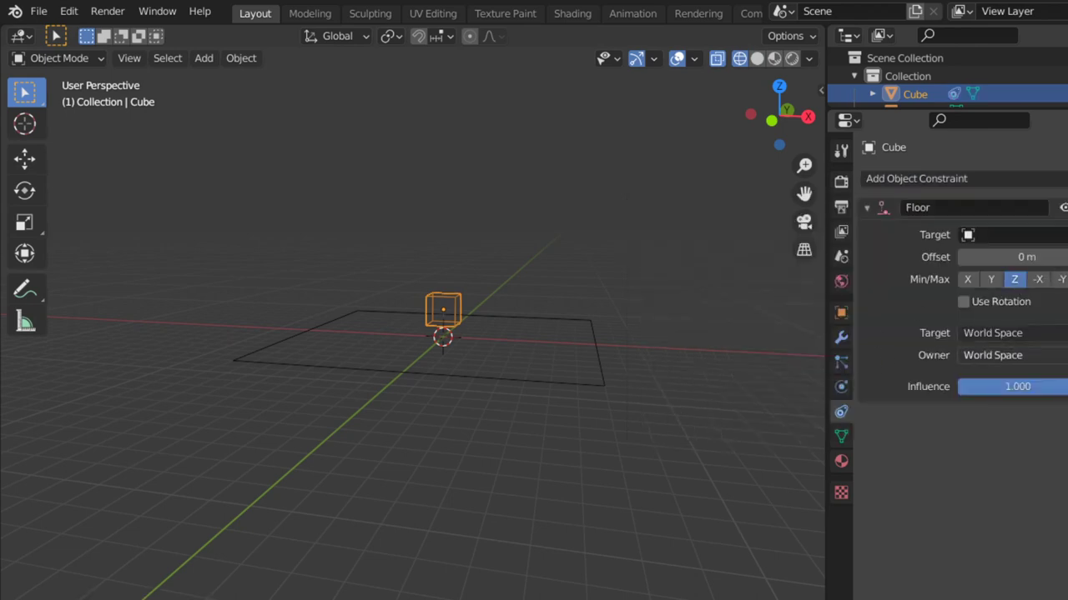
pyautogui.click(596, 360)
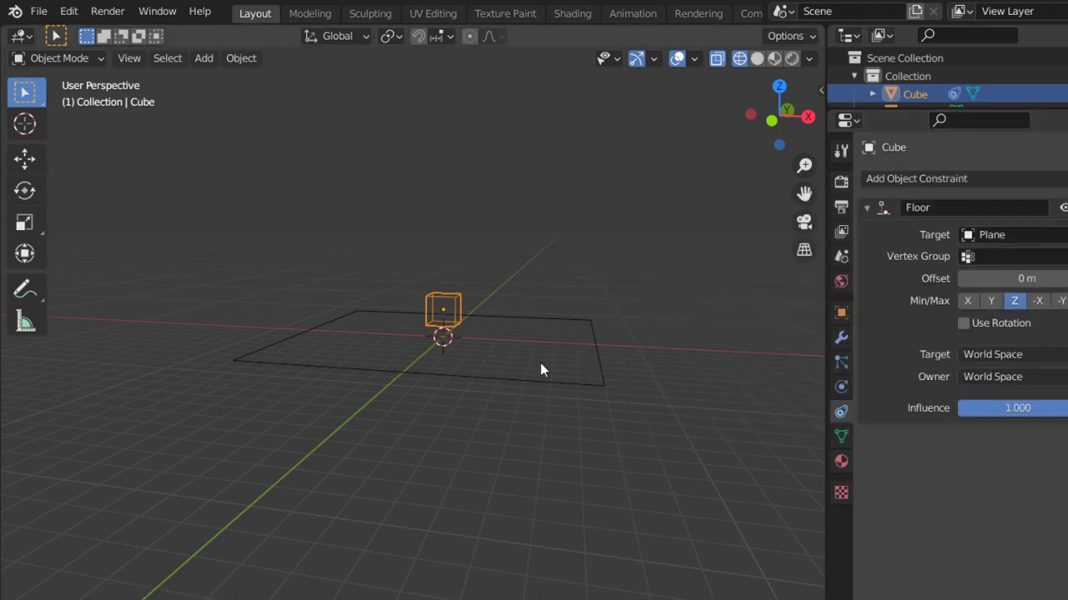
# Test the floor limit by moving the cube, switch to solid shading, and split the viewport.
pyautogui.moveTo(539, 359); pyautogui.dragTo(525, 360, button='middle')
pyautogui.press('g')
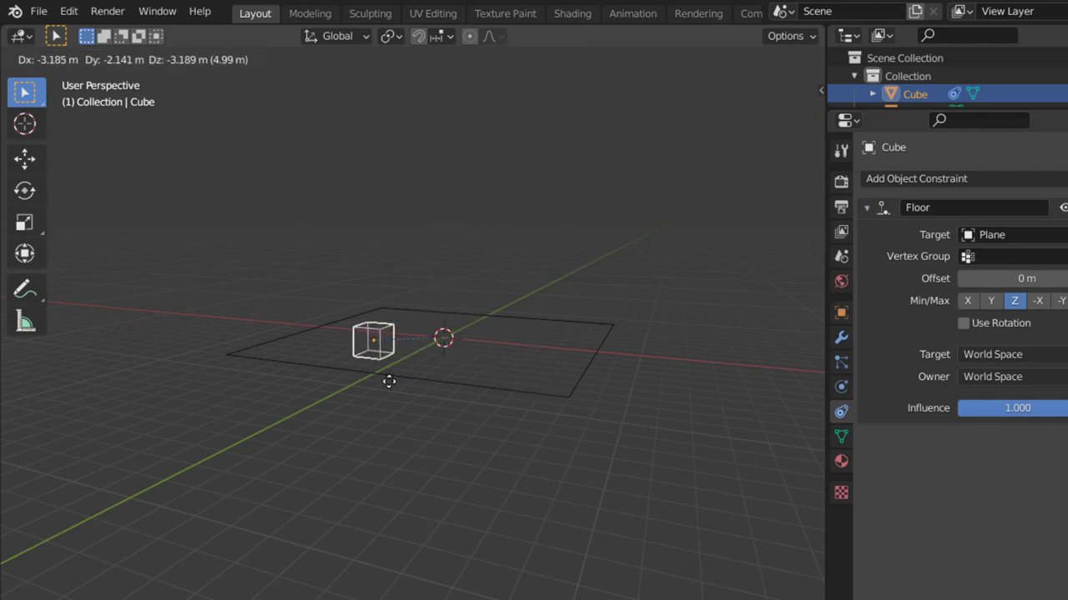
pyautogui.click(534, 379)
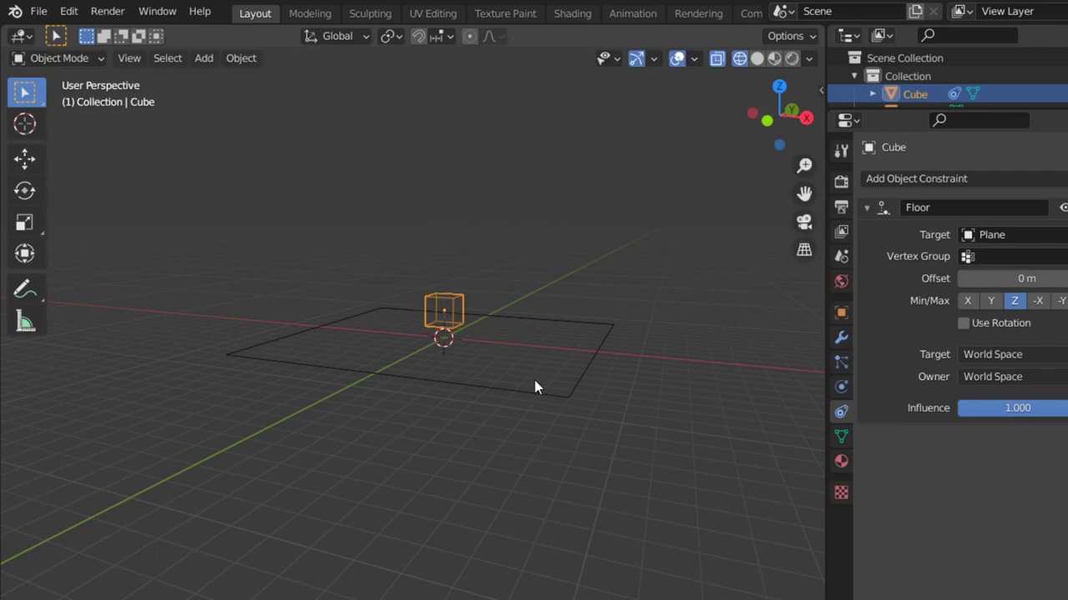
pyautogui.hotkey('shift', 'z')
pyautogui.moveTo(586, 377)
pyautogui.mouseDown(button='middle')
pyautogui.moveTo(524, 324)
pyautogui.moveTo(518, 357)
pyautogui.mouseUp(button='middle')
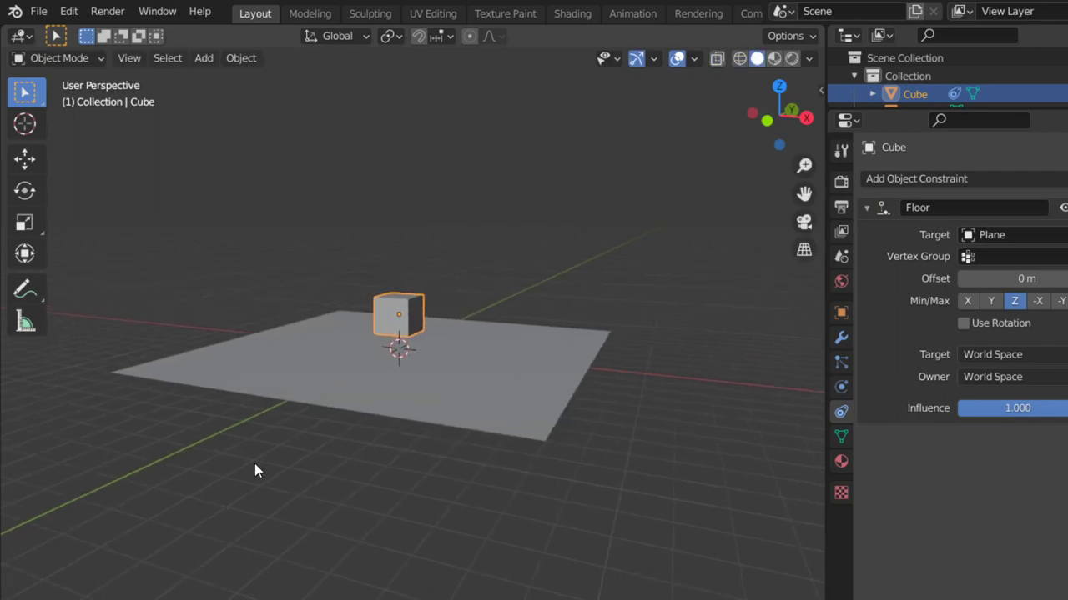
pyautogui.moveTo(3, 597); pyautogui.dragTo(15, 548)
# Turn the lower area into a Timeline with end frame 150, enlarged and fitted to the range.
pyautogui.click(20, 569)
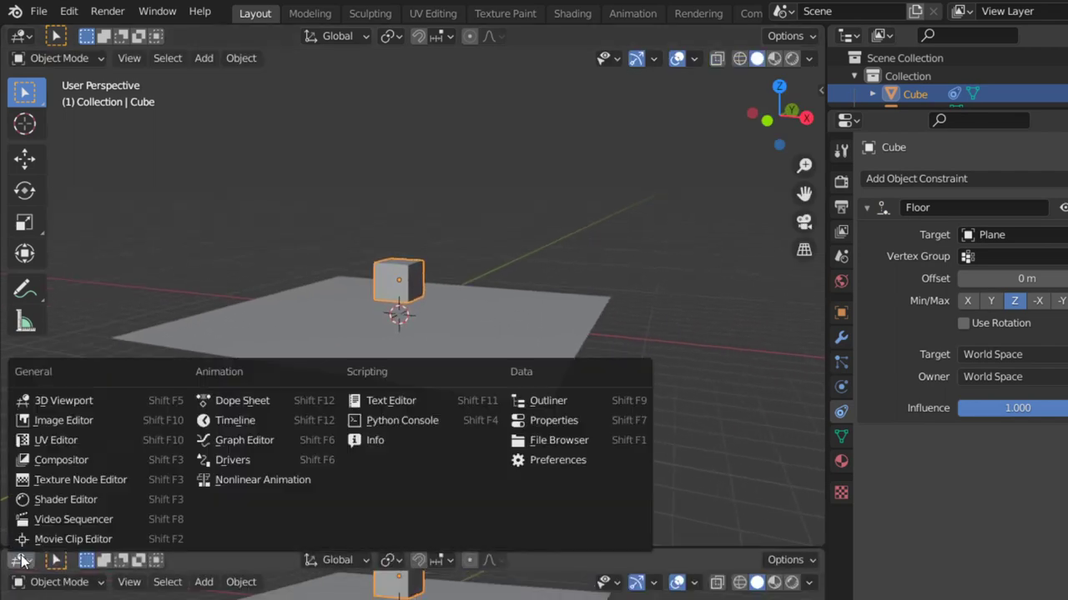
pyautogui.click(276, 422)
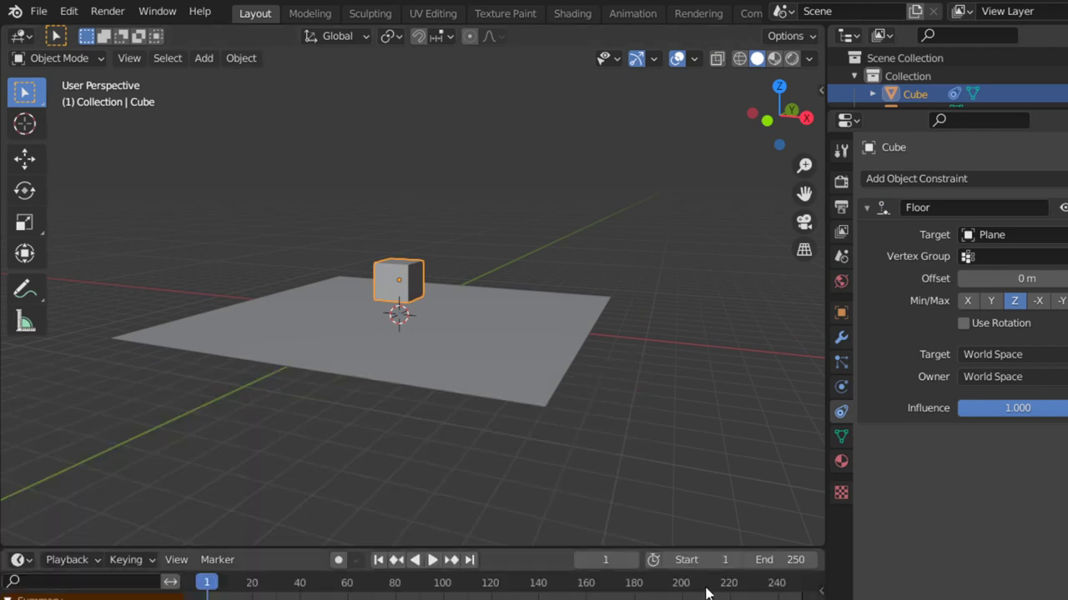
pyautogui.write('0')
pyautogui.press('Return')
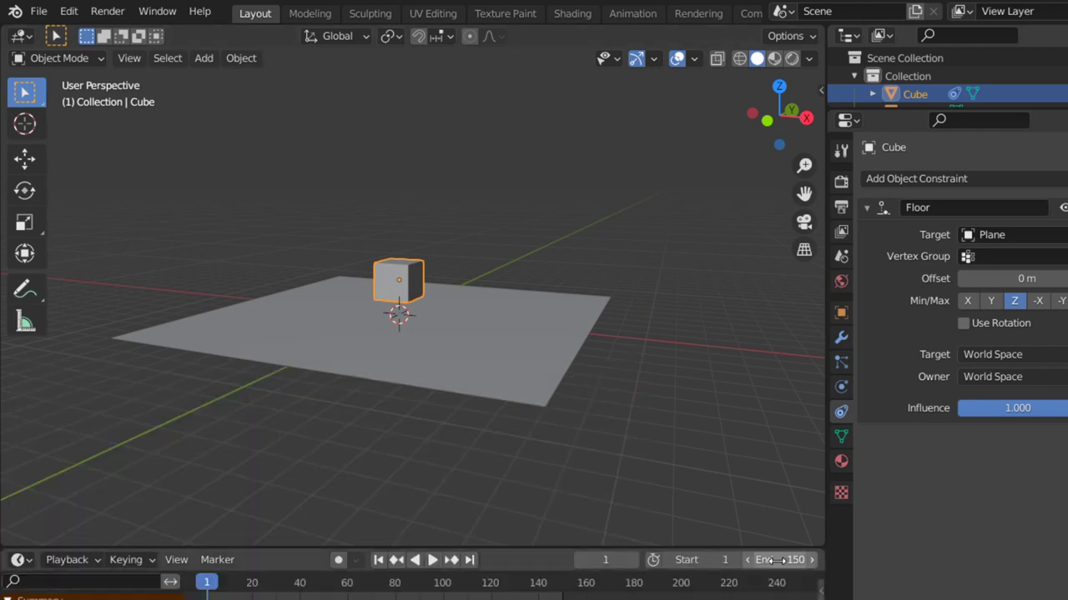
pyautogui.moveTo(515, 548); pyautogui.dragTo(514, 517)
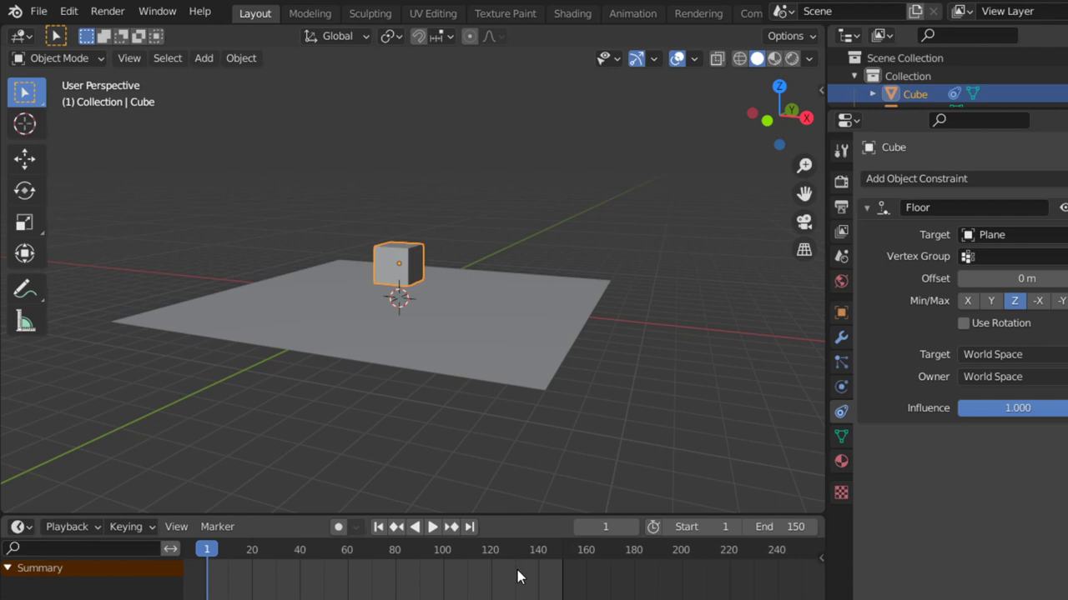
pyautogui.press('Home')
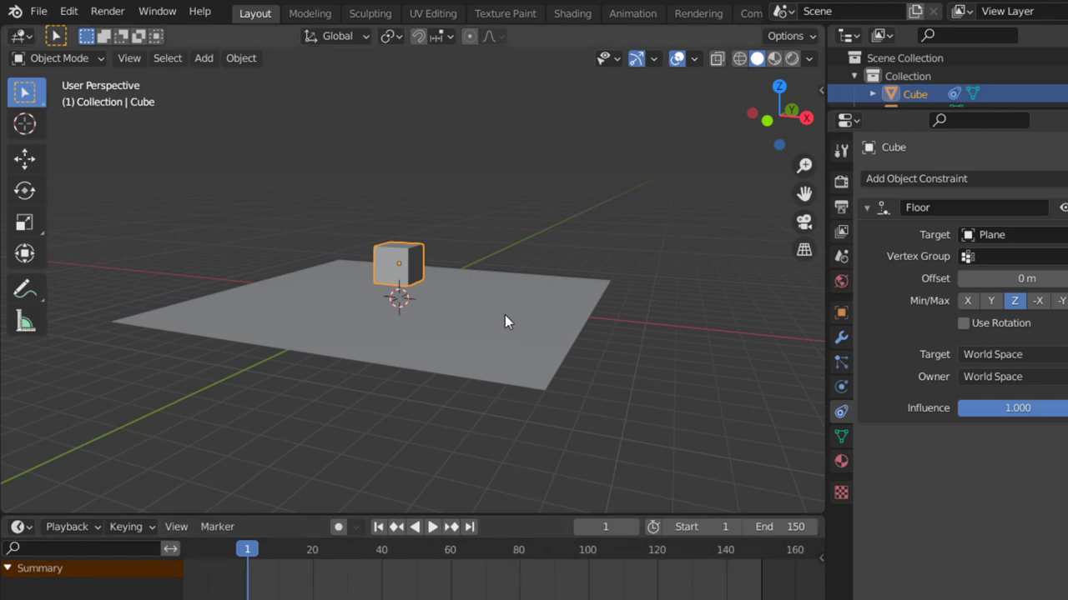
pyautogui.moveTo(426, 277)
pyautogui.mouseDown(button='middle')
pyautogui.moveTo(454, 246)
pyautogui.moveTo(400, 295)
pyautogui.moveTo(422, 262)
pyautogui.moveTo(413, 291)
pyautogui.mouseUp(button='middle')
# In Edit Mode, raise the cube's geometry about 1.68 m along Z.
pyautogui.press('Tab')
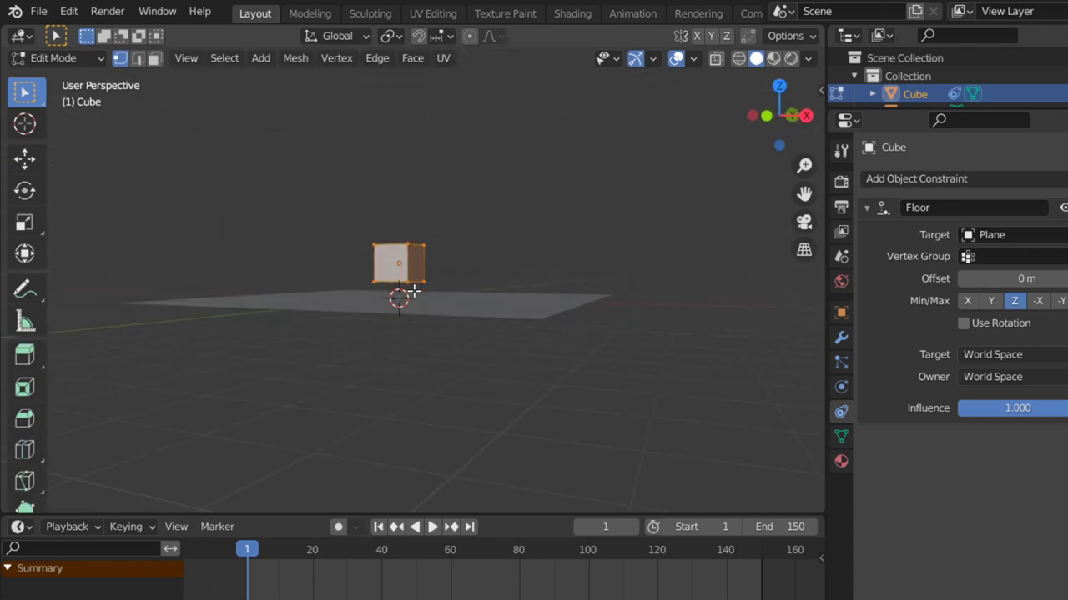
pyautogui.press('g')
pyautogui.press('z')
pyautogui.click(426, 253)
pyautogui.moveTo(426, 253)
pyautogui.mouseDown(button='middle')
pyautogui.moveTo(440, 255)
pyautogui.moveTo(377, 221)
pyautogui.mouseUp(button='middle')
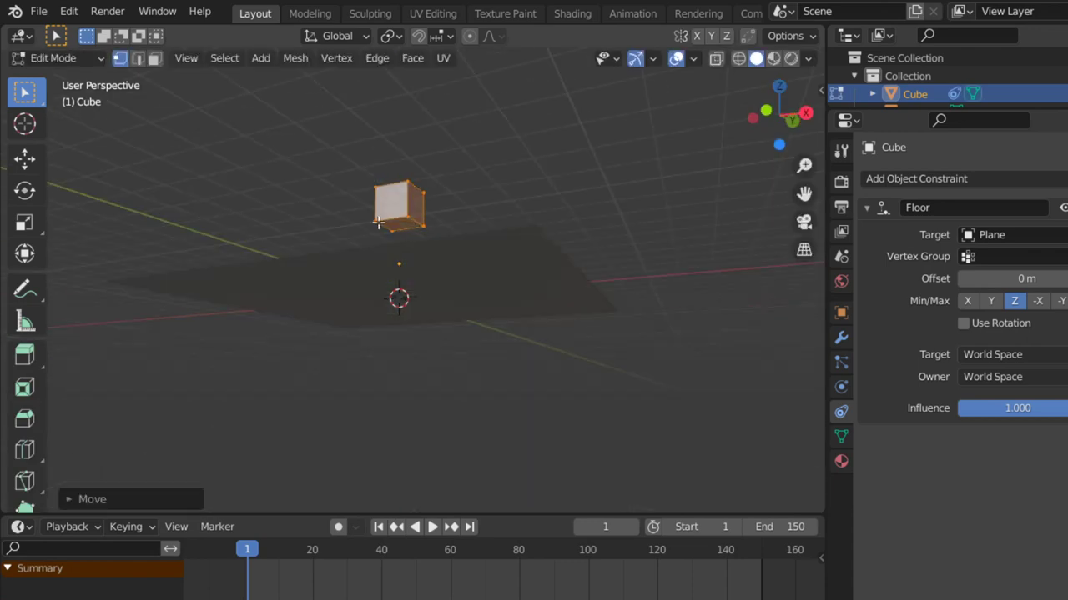
# Snap the 3D cursor to the cube's centre and set the cube's origin to the cursor.
pyautogui.press('3')
pyautogui.hotkey('shift', 's')
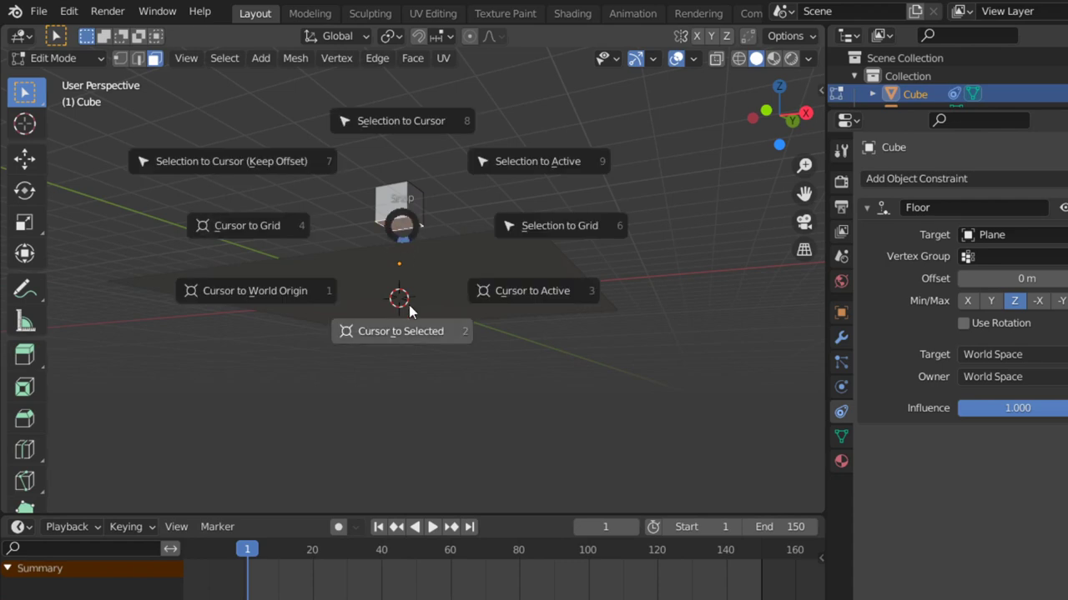
pyautogui.click(401, 327)
pyautogui.press('Tab')
pyautogui.rightClick(397, 214)
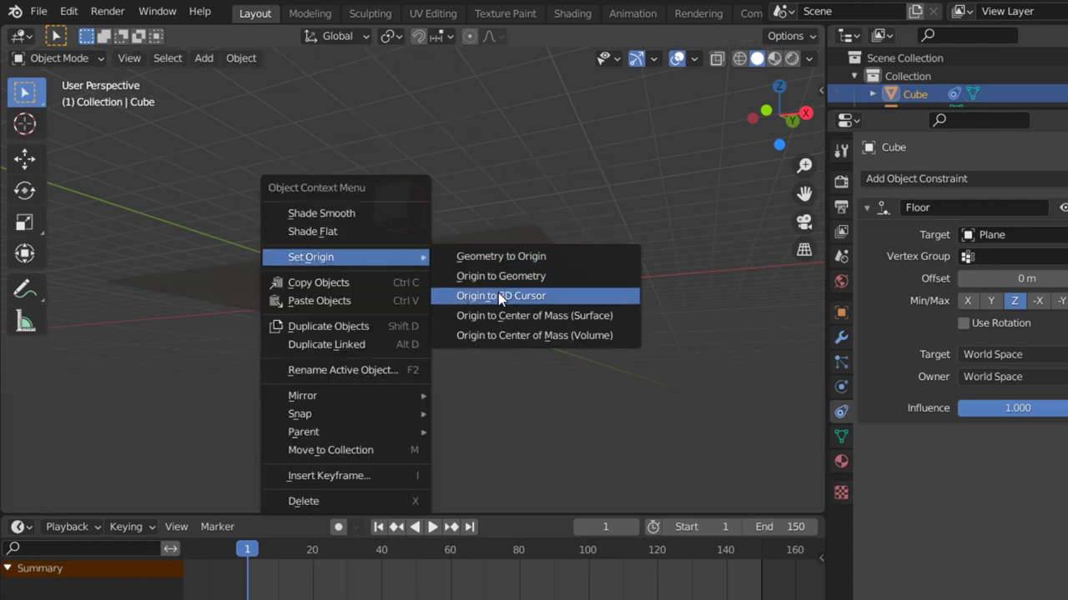
pyautogui.moveTo(345, 257)
pyautogui.click(505, 296)
# Test-move the cube against the floor twice, cancelling each move.
pyautogui.press('g')
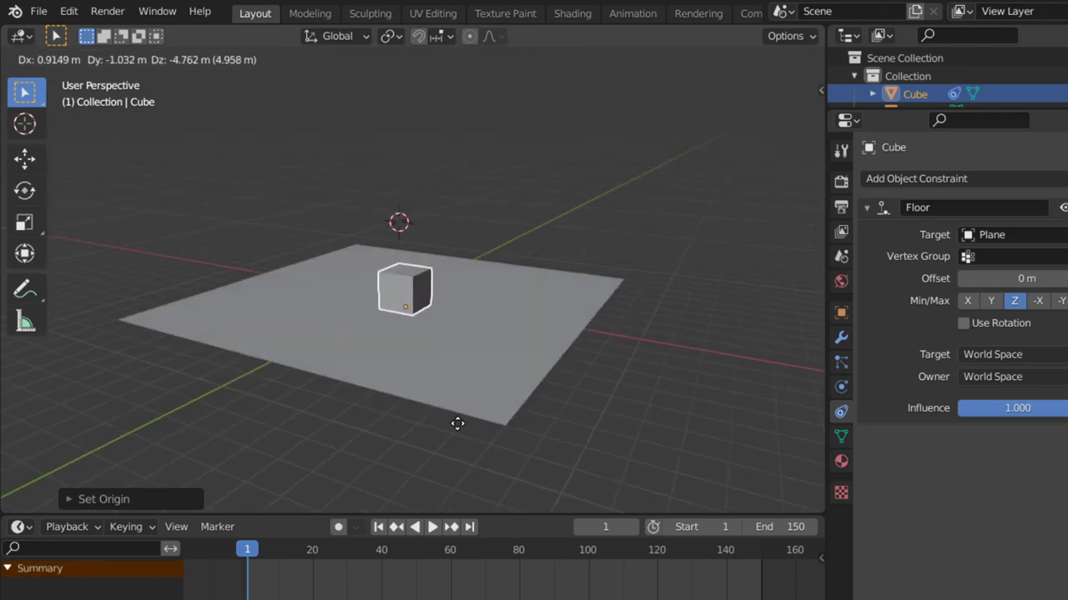
pyautogui.press('Escape')
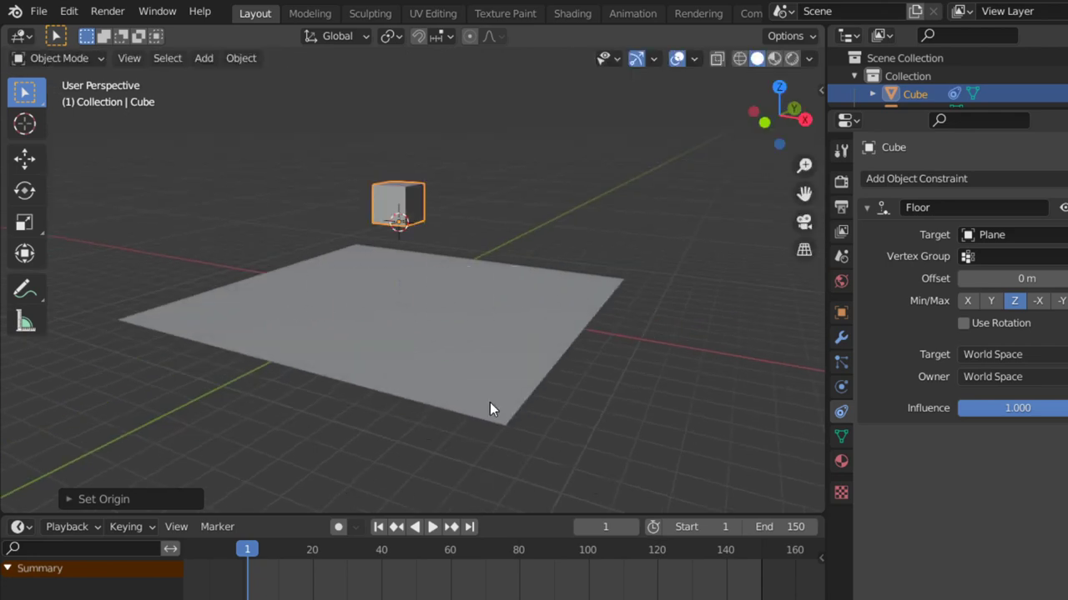
pyautogui.moveTo(431, 254); pyautogui.dragTo(496, 241, button='middle')
pyautogui.press('g')
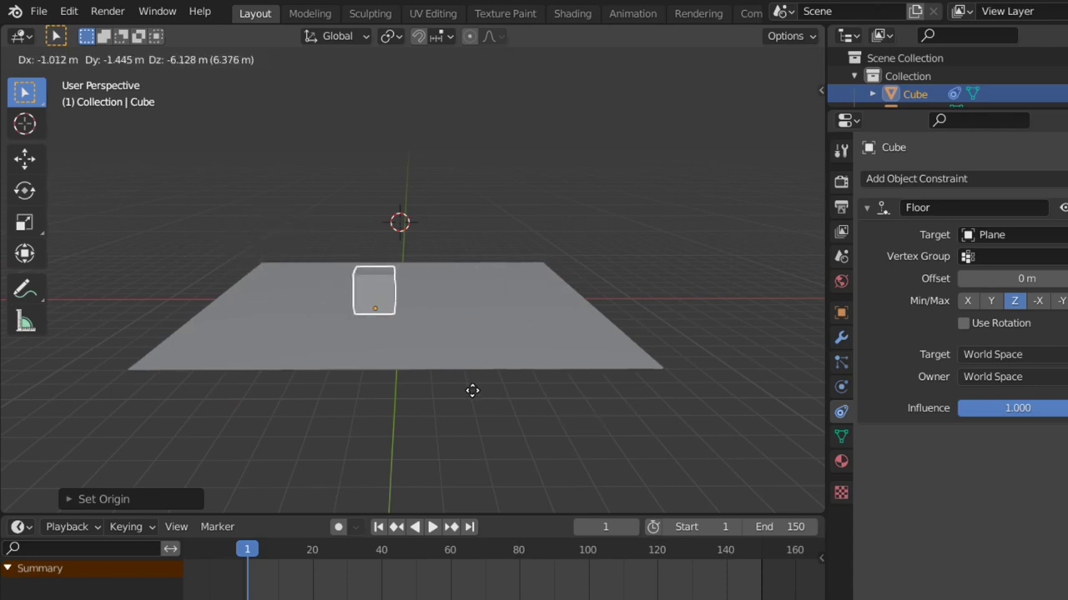
pyautogui.press('Escape')
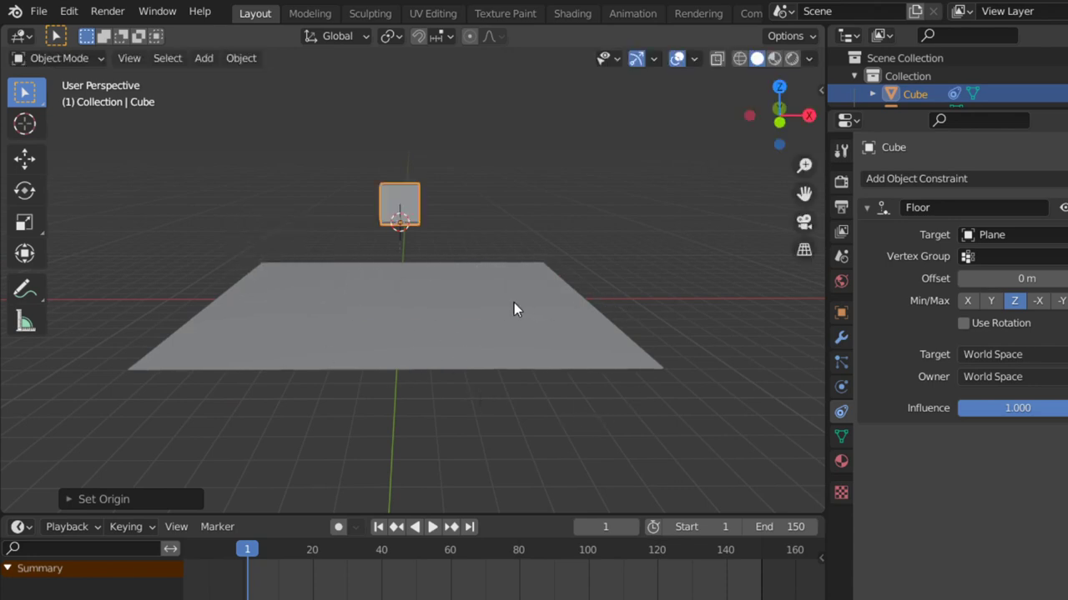
pyautogui.moveTo(514, 309); pyautogui.dragTo(406, 286, button='middle')
# Lower the cube slightly along Z.
pyautogui.click(483, 350)
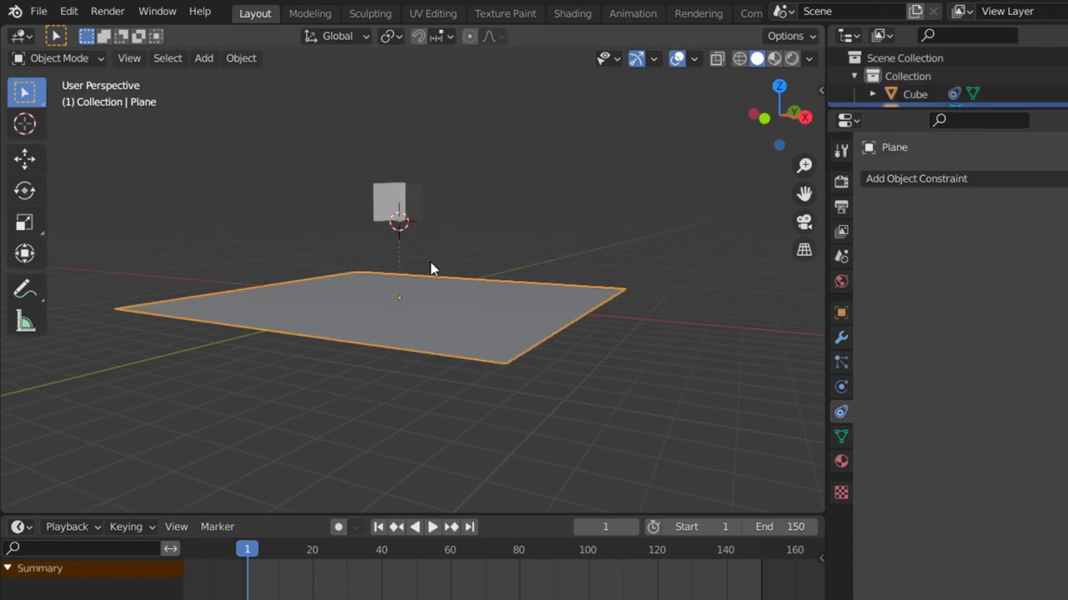
pyautogui.click(417, 217)
pyautogui.press('g')
pyautogui.press('z')
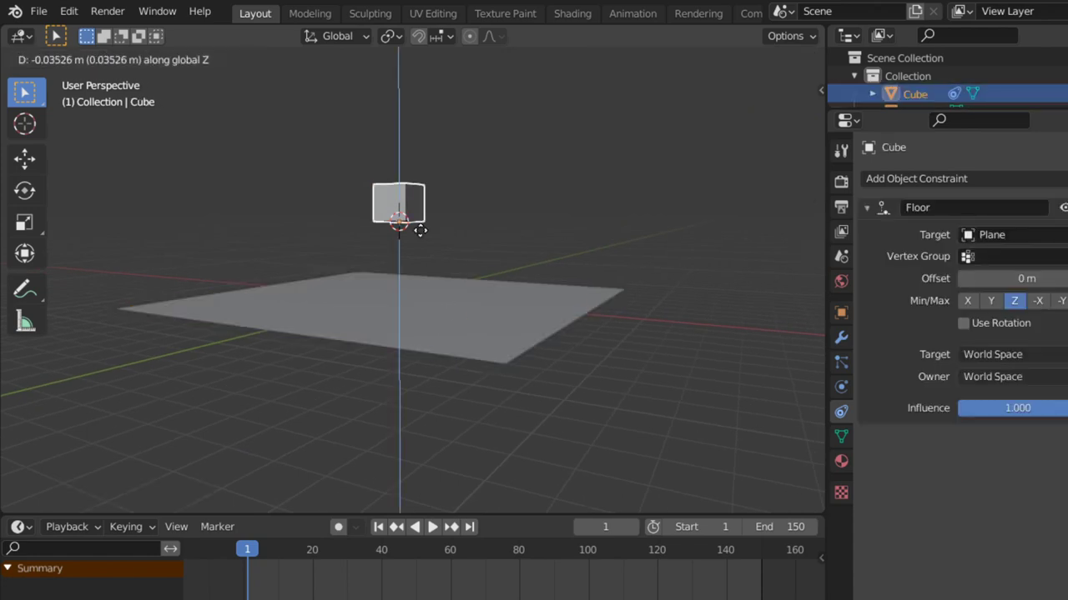
pyautogui.click(426, 245)
pyautogui.moveTo(422, 276); pyautogui.dragTo(468, 287, button='middle')
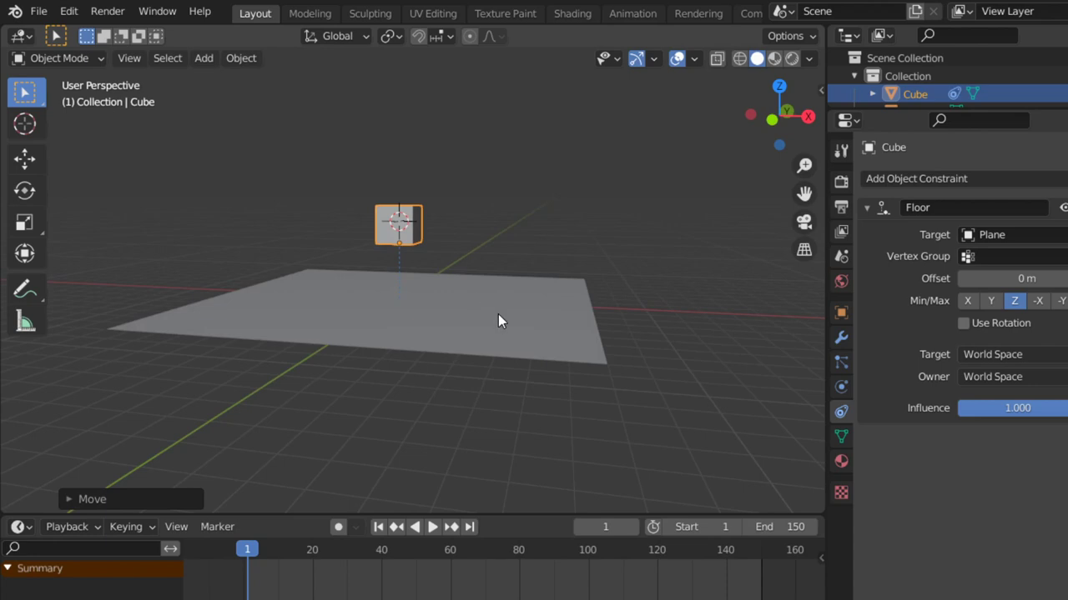
# Key the plane at frame 1, then raise it along Z and key it at frame 100.
pyautogui.click(555, 344)
pyautogui.press('i')
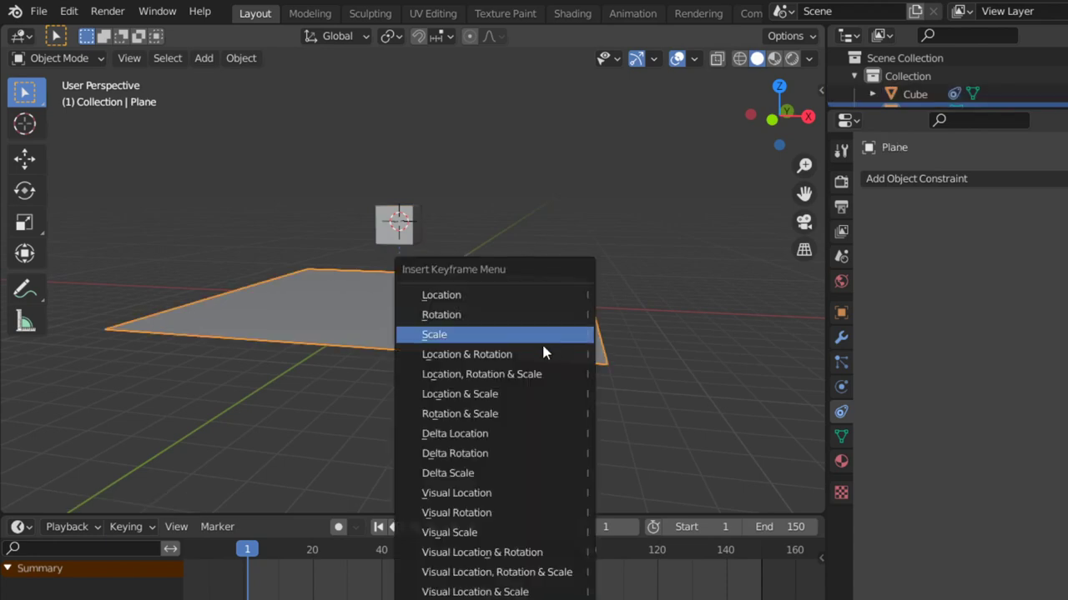
pyautogui.click(542, 353)
pyautogui.click(601, 523)
pyautogui.write('00')
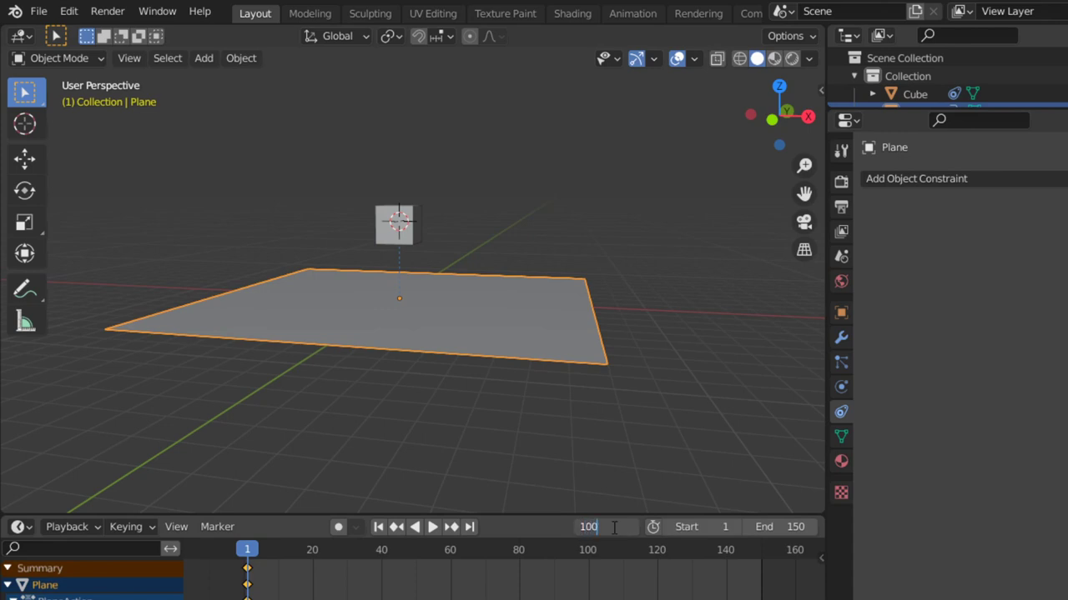
pyautogui.press('Return')
pyautogui.press('g')
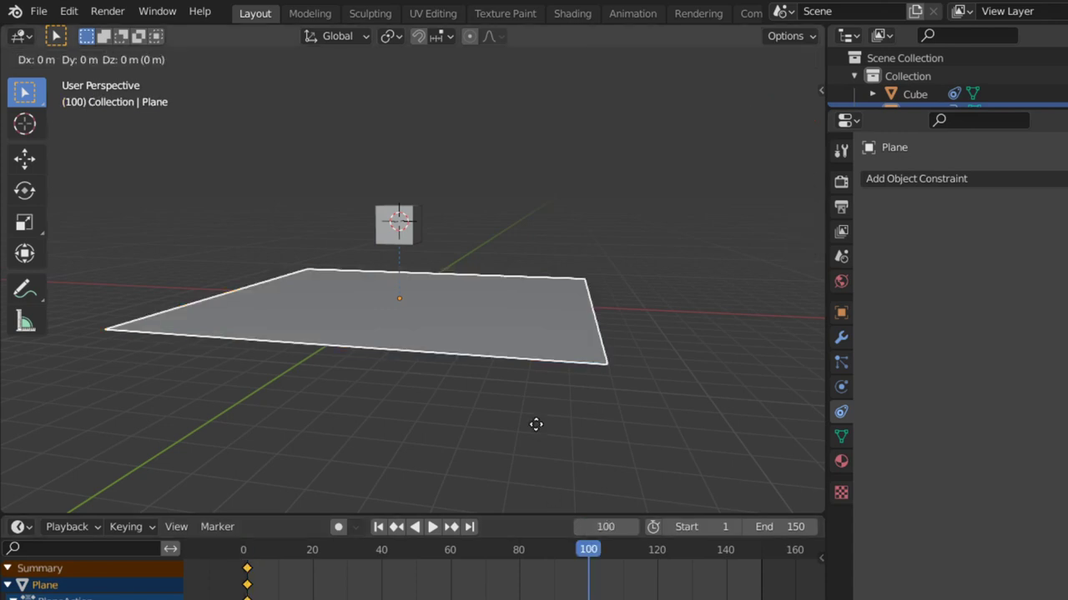
pyautogui.press('z')
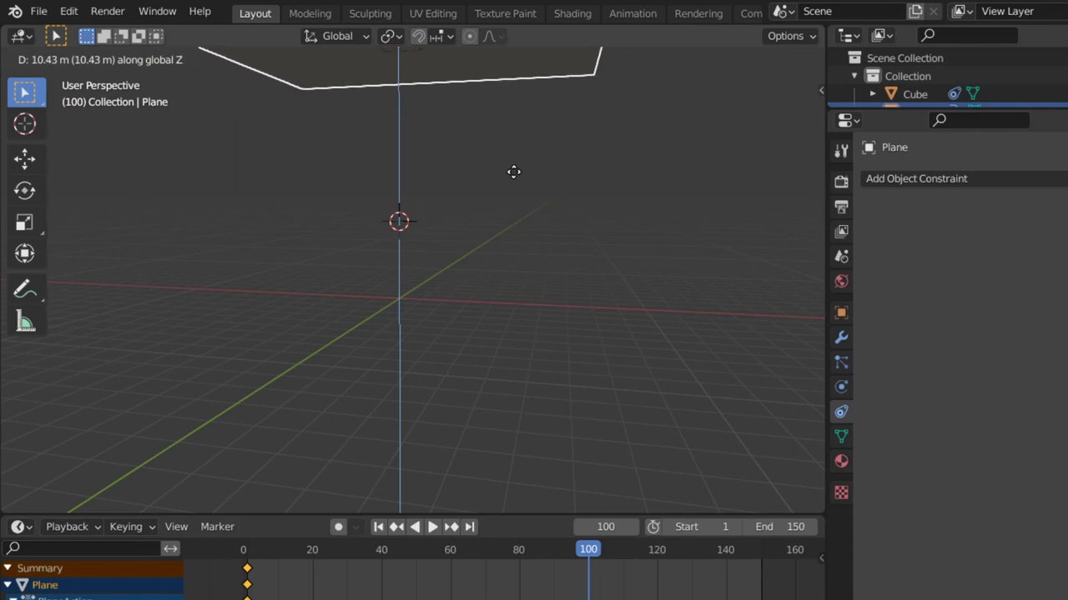
pyautogui.click(514, 172)
pyautogui.press('i')
pyautogui.click(514, 167)
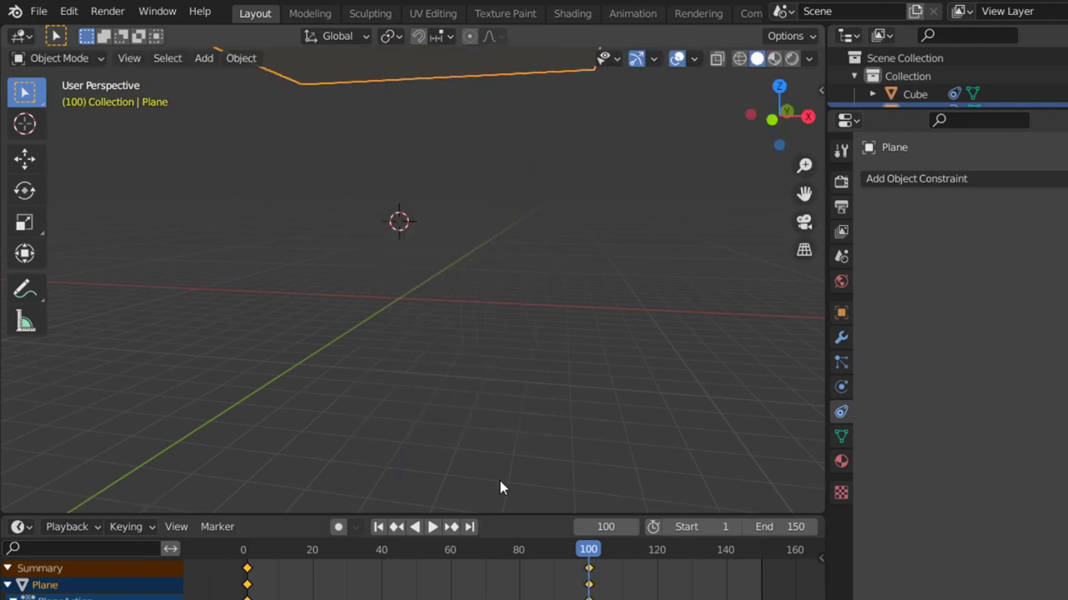
# Make the plane's motion Linear, return to frame 1 and select the cube.
pyautogui.press('t')
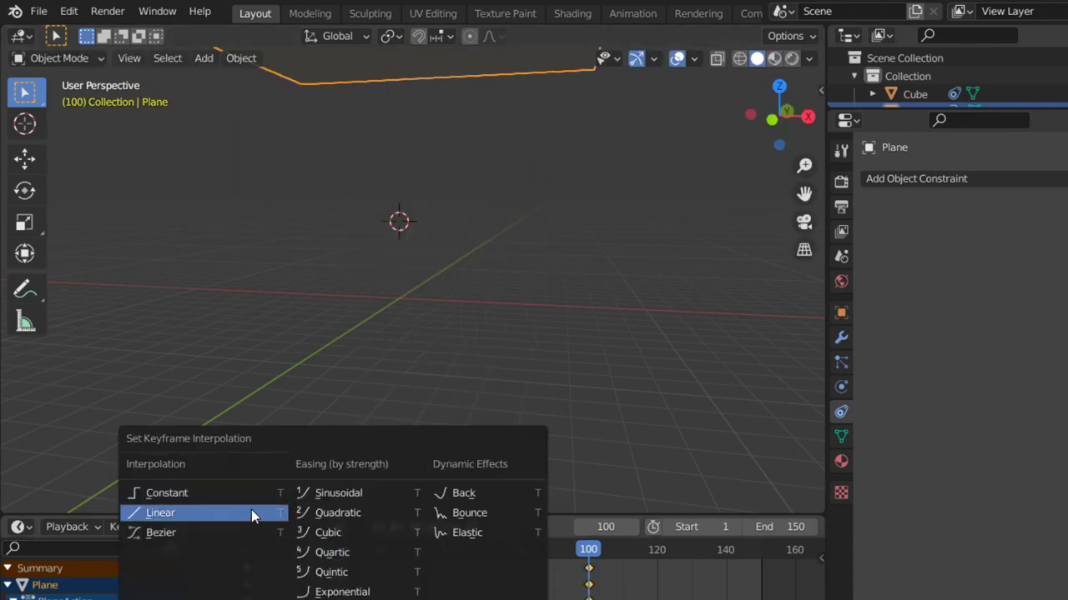
pyautogui.click(255, 509)
pyautogui.scroll(-3, 409, 300)
pyautogui.moveTo(425, 351)
pyautogui.mouseDown(button='middle')
pyautogui.moveTo(412, 233)
pyautogui.moveTo(450, 452)
pyautogui.mouseUp(button='middle')
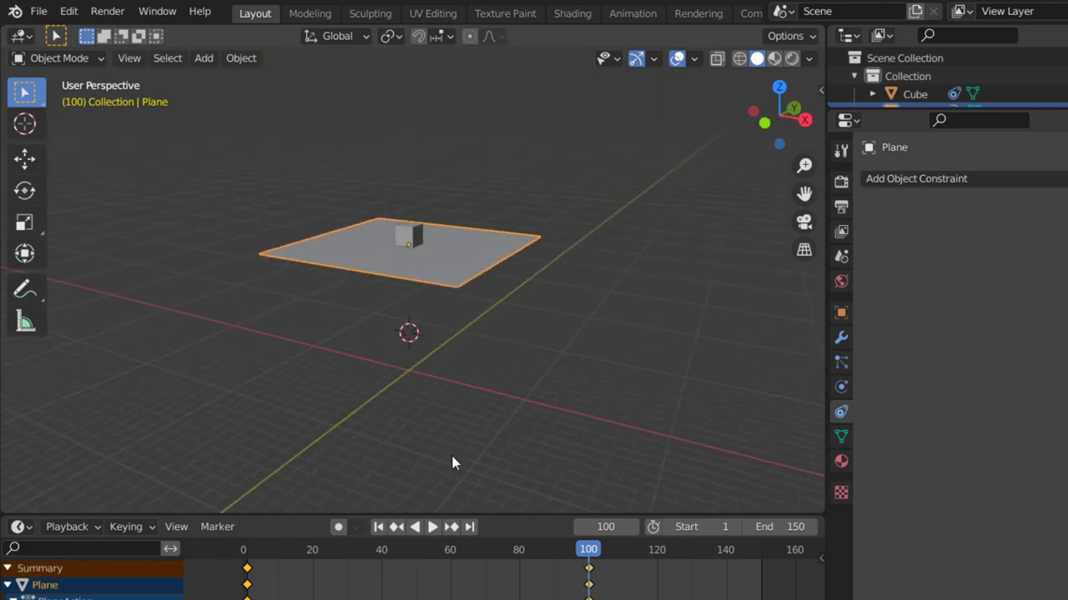
pyautogui.click(378, 526)
pyautogui.moveTo(440, 369)
pyautogui.mouseDown(button='middle')
pyautogui.moveTo(458, 347)
pyautogui.moveTo(470, 370)
pyautogui.moveTo(536, 290)
pyautogui.moveTo(603, 346)
pyautogui.moveTo(555, 251)
pyautogui.mouseUp(button='middle')
pyautogui.click(414, 329)
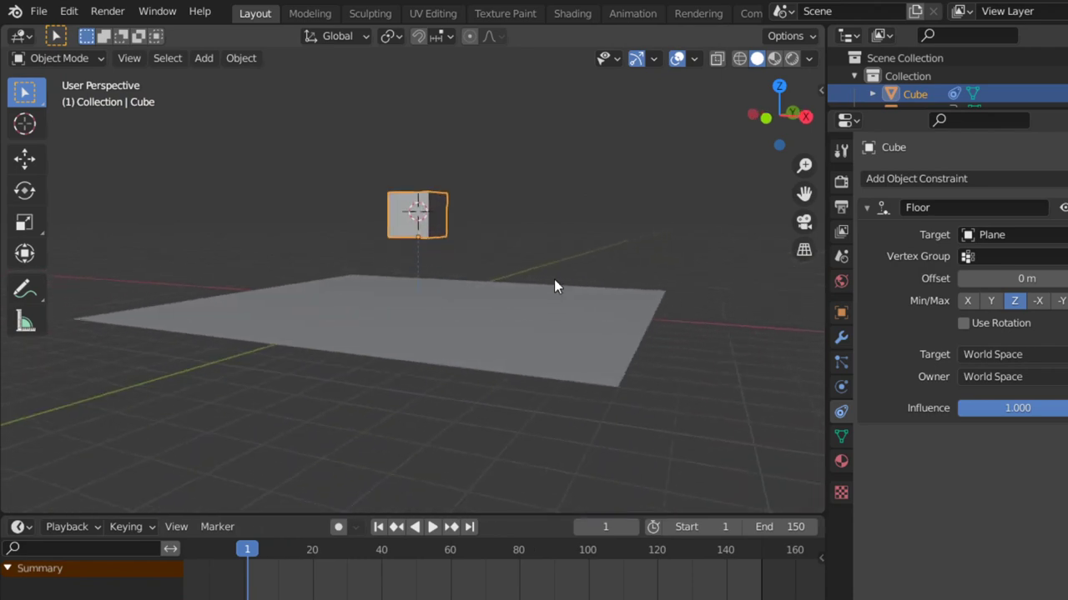
pyautogui.click(433, 528)
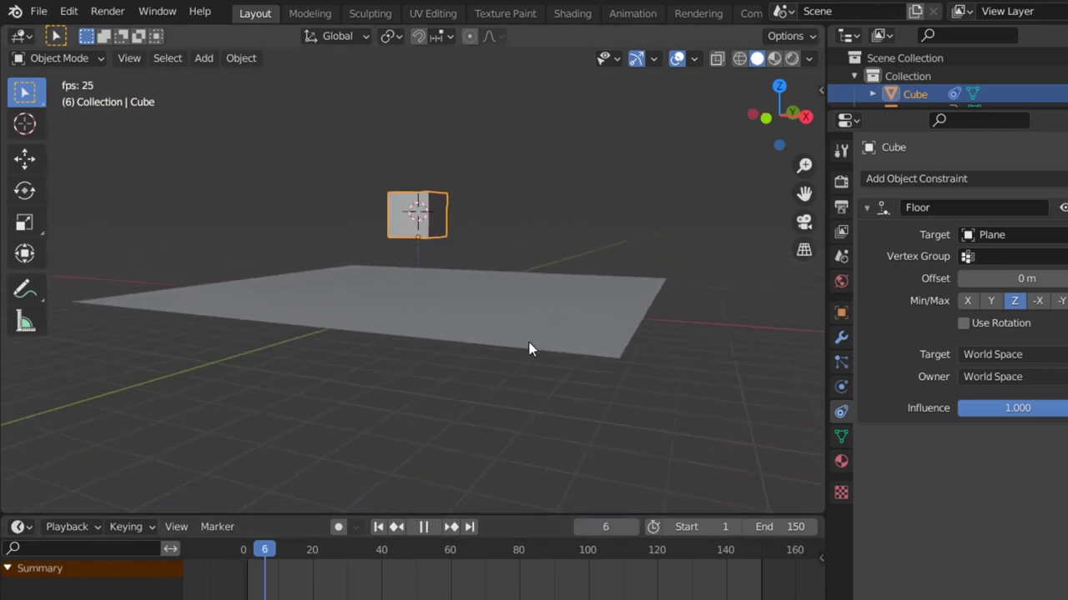
pyautogui.moveTo(529, 342)
pyautogui.mouseDown(button='middle')
pyautogui.moveTo(518, 314)
pyautogui.moveTo(505, 328)
pyautogui.moveTo(507, 360)
pyautogui.mouseUp(button='middle')
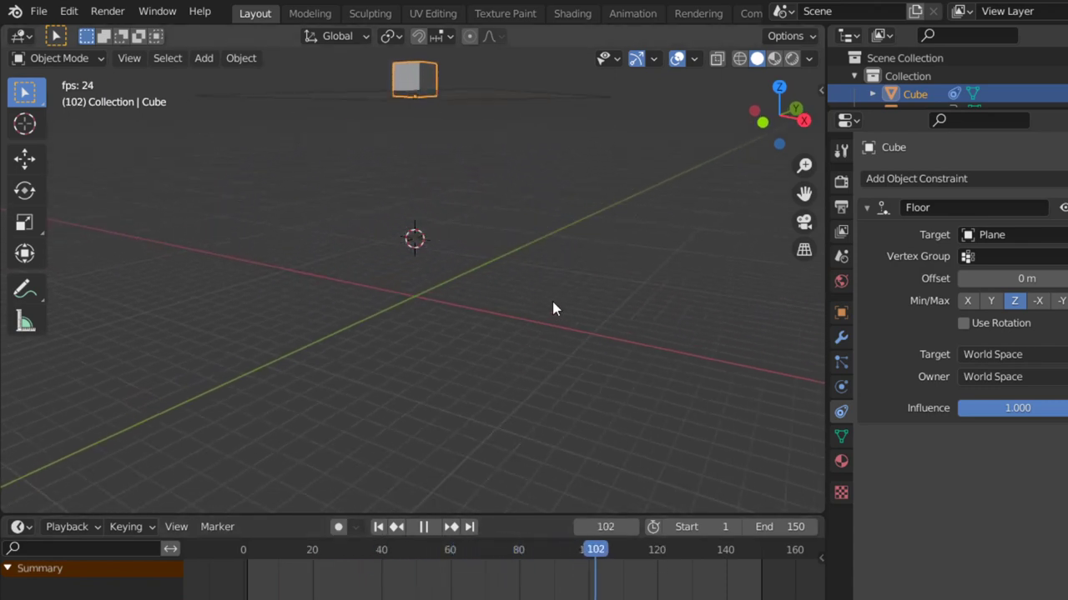
pyautogui.moveTo(426, 283)
pyautogui.mouseDown(button='middle')
pyautogui.moveTo(438, 311)
pyautogui.moveTo(478, 312)
pyautogui.moveTo(450, 286)
pyautogui.moveTo(472, 369)
pyautogui.mouseUp(button='middle')
pyautogui.scroll(-2, 450, 286)
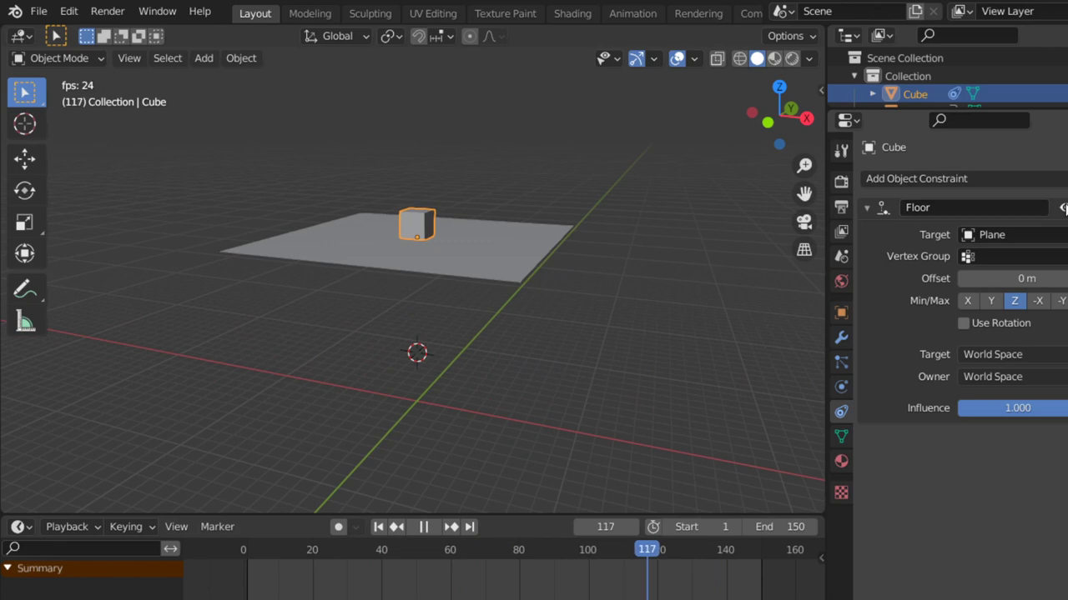
# Stop playback and delete the cube and plane.
pyautogui.press('space')
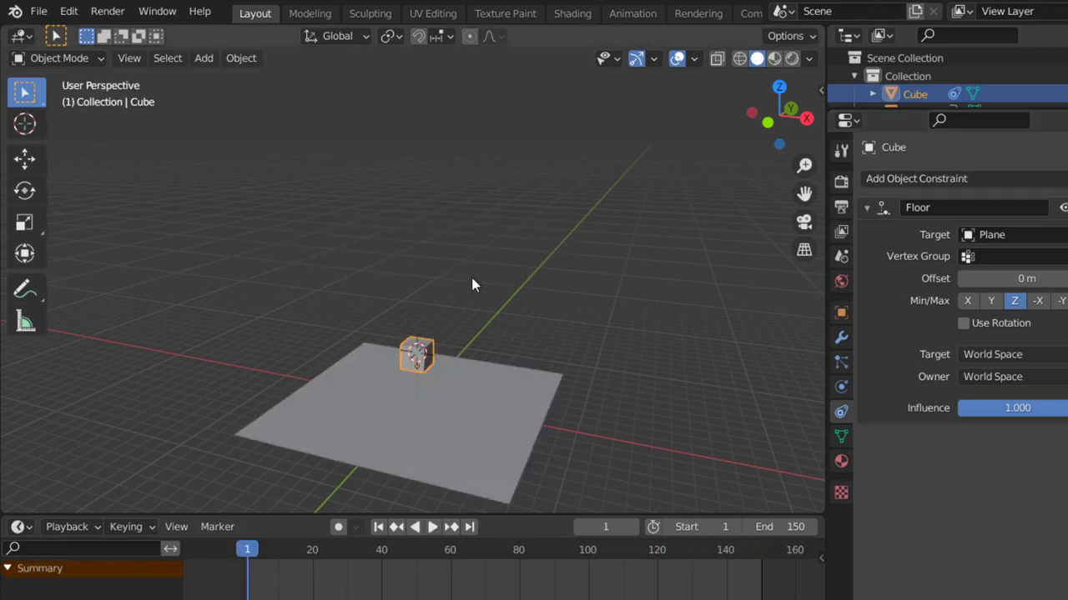
pyautogui.press('a')
pyautogui.press('x')
pyautogui.click(472, 278)
# Add a new cube at the origin and place the 3D cursor beside it.
pyautogui.hotkey('shift', 'a')
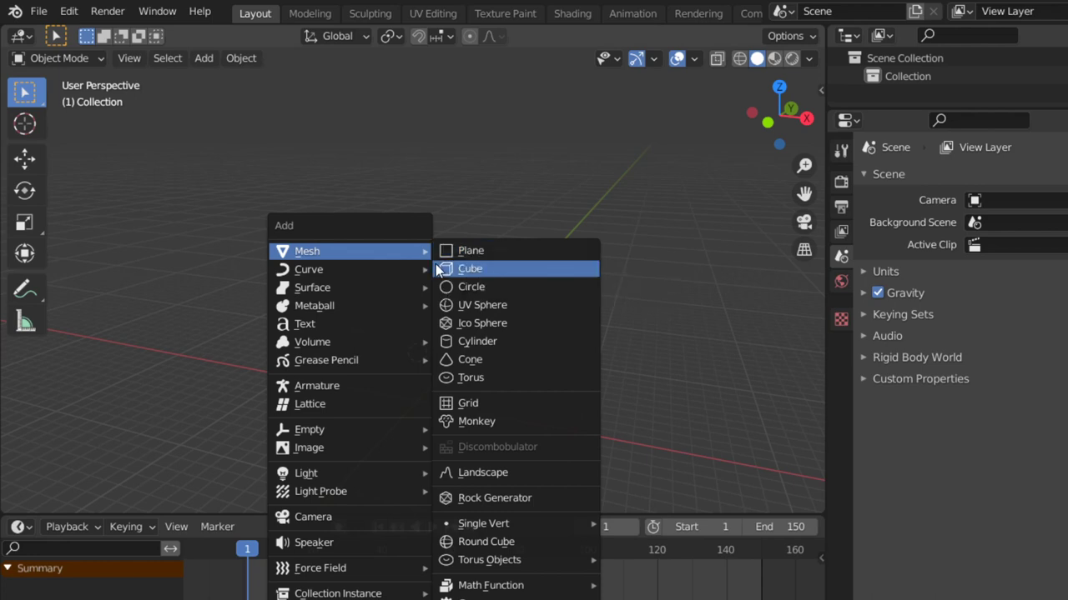
pyautogui.click(470, 271)
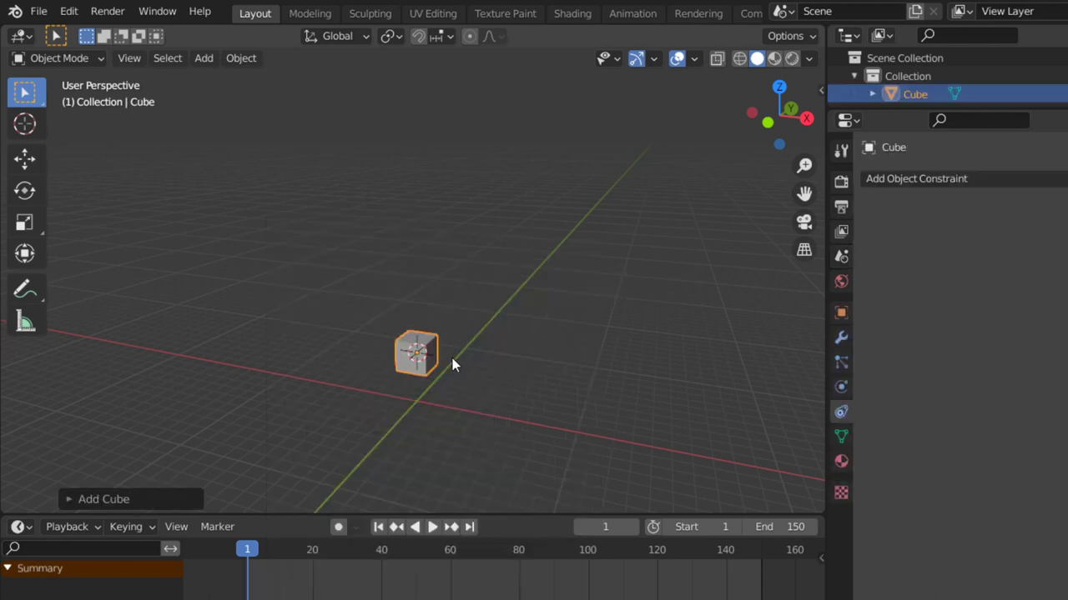
pyautogui.moveTo(453, 365)
pyautogui.mouseDown(button='middle')
pyautogui.moveTo(454, 322)
pyautogui.moveTo(476, 313)
pyautogui.mouseUp(button='middle')
pyautogui.hotkey('shift', 'a')
pyautogui.press('Escape')
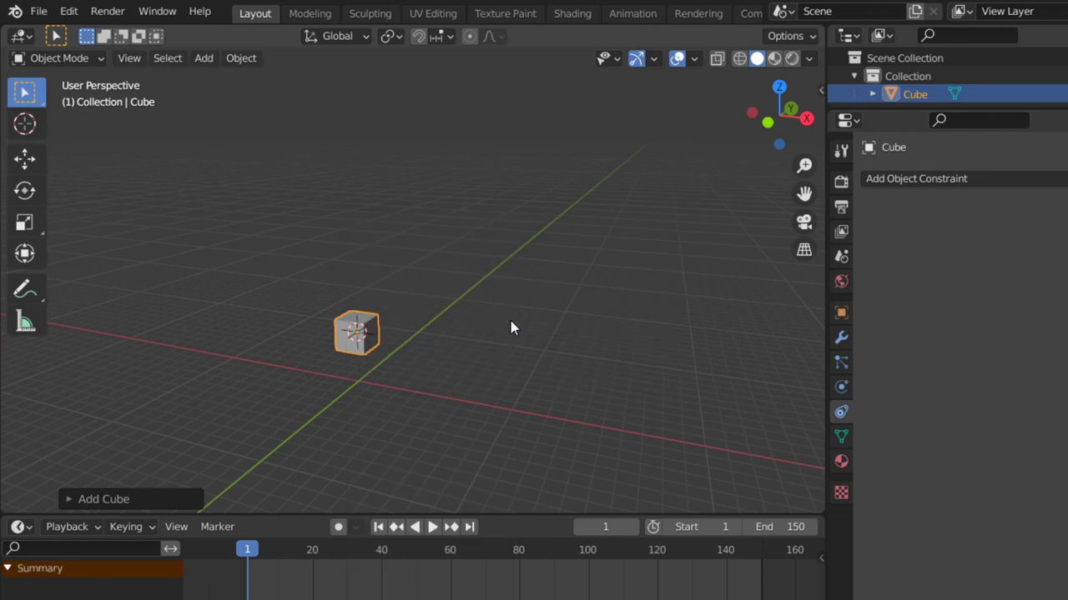
pyautogui.keyDown('shift'); pyautogui.rightClick(510, 322); pyautogui.keyUp('shift')
# Set the pivot point to 3D Cursor and key the cube's location and rotation at frame 1 in top view.
pyautogui.click(405, 35)
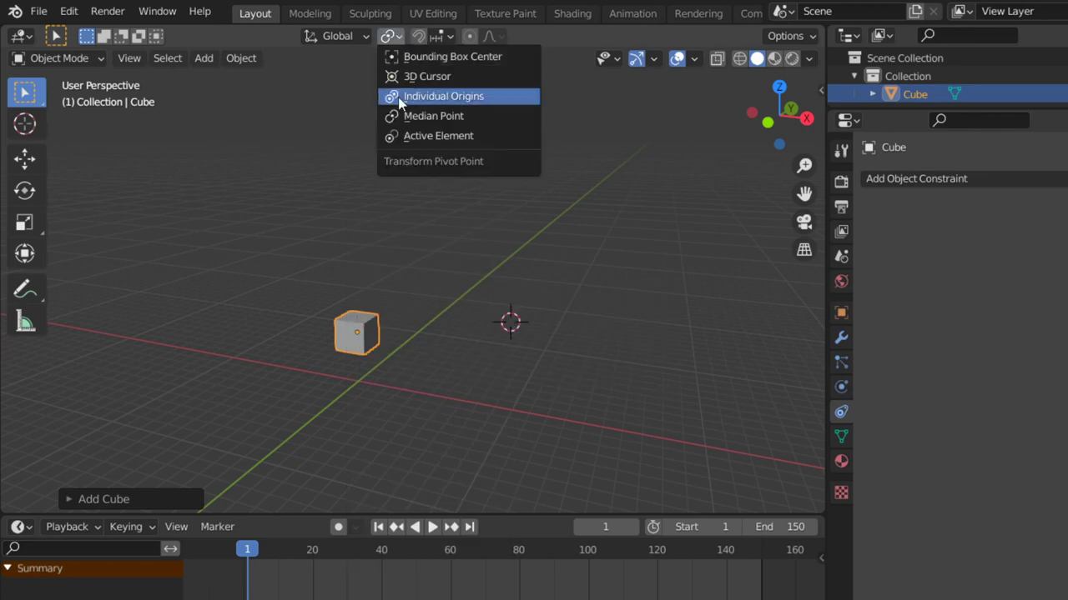
pyautogui.click(430, 95)
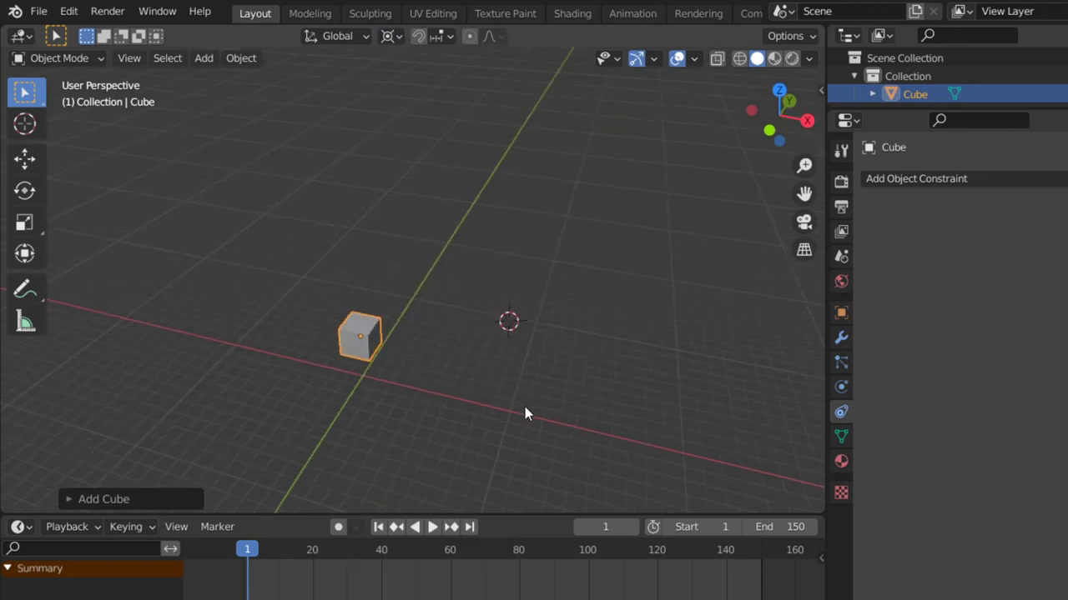
pyautogui.press('KP_7')
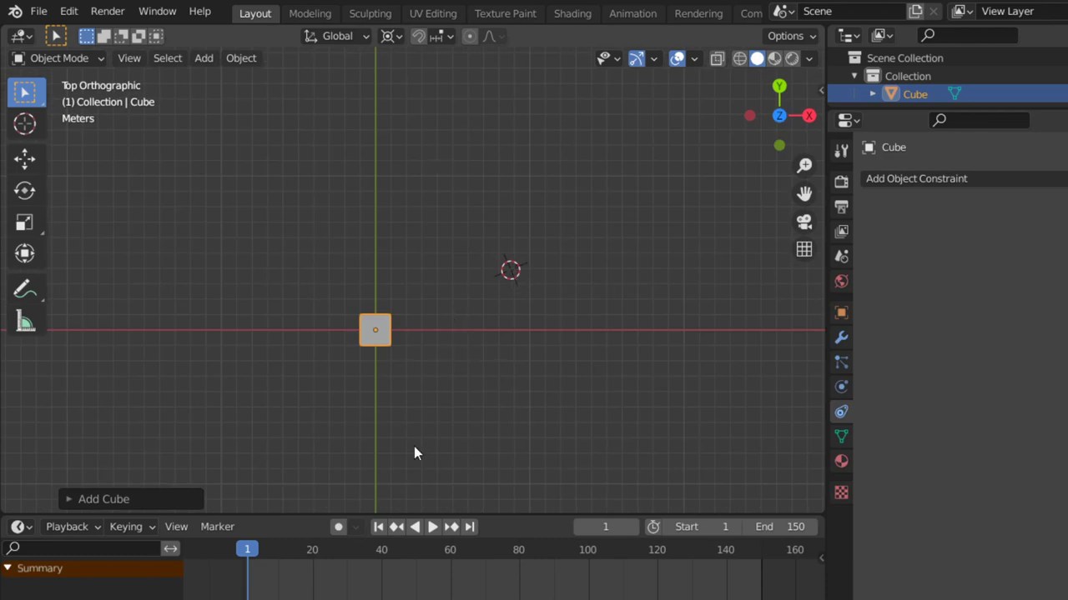
pyautogui.press('i')
pyautogui.click(455, 372)
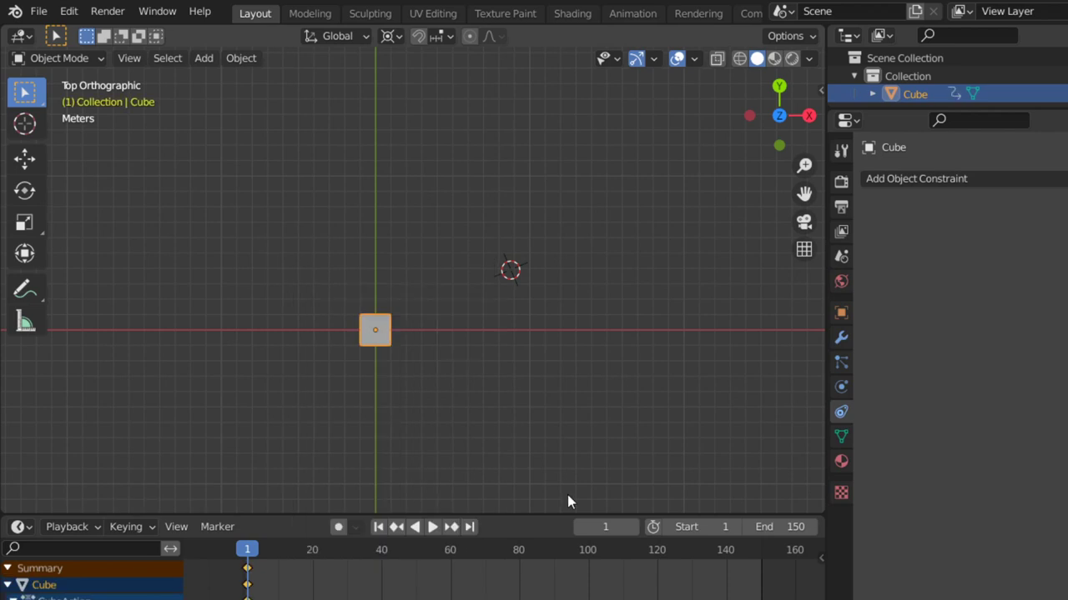
pyautogui.write('00')
# At frame 100, rotate the cube about 92° around the cursor, key it, and return to frame 1.
pyautogui.press('Return')
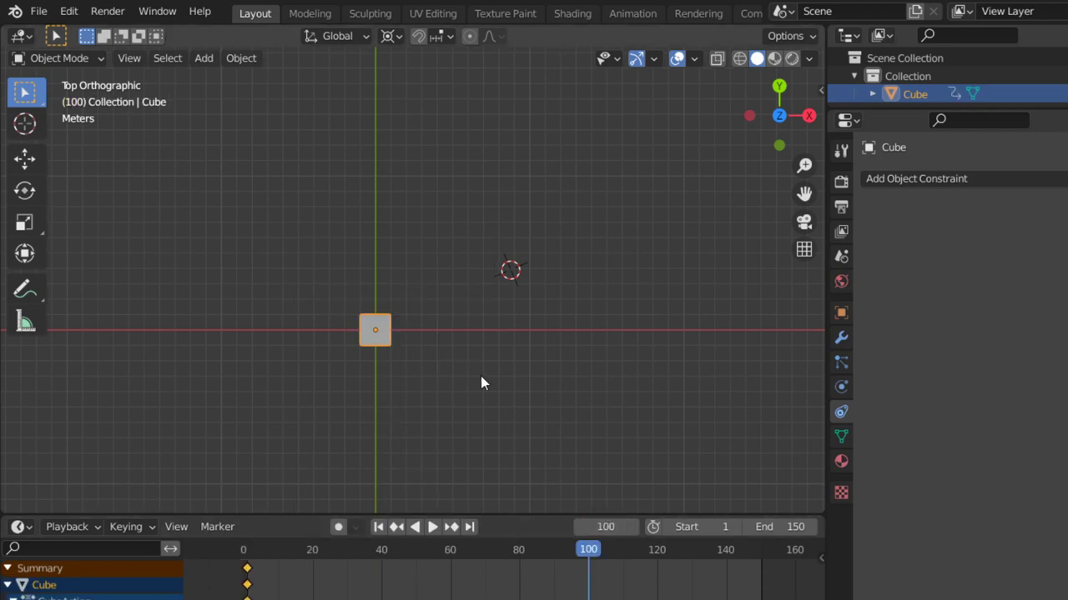
pyautogui.press('r')
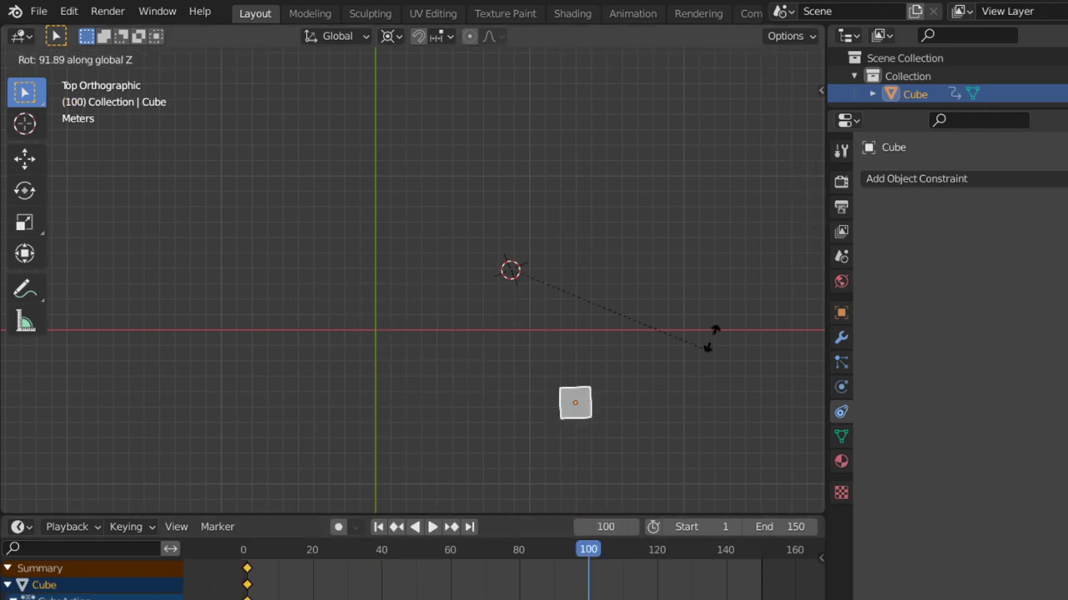
pyautogui.click(622, 150)
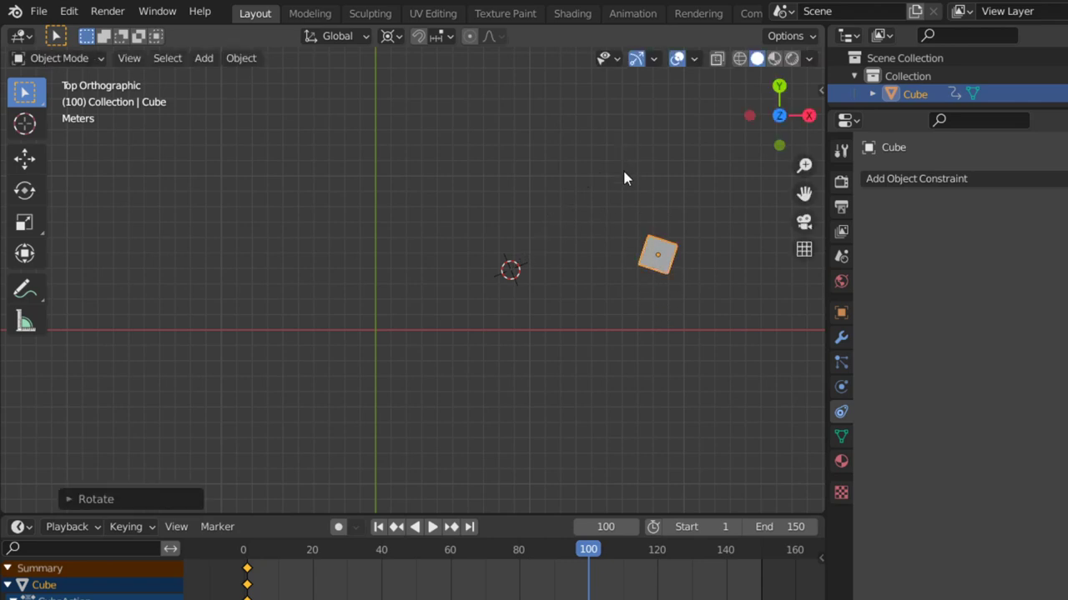
pyautogui.press('i')
pyautogui.click(624, 173)
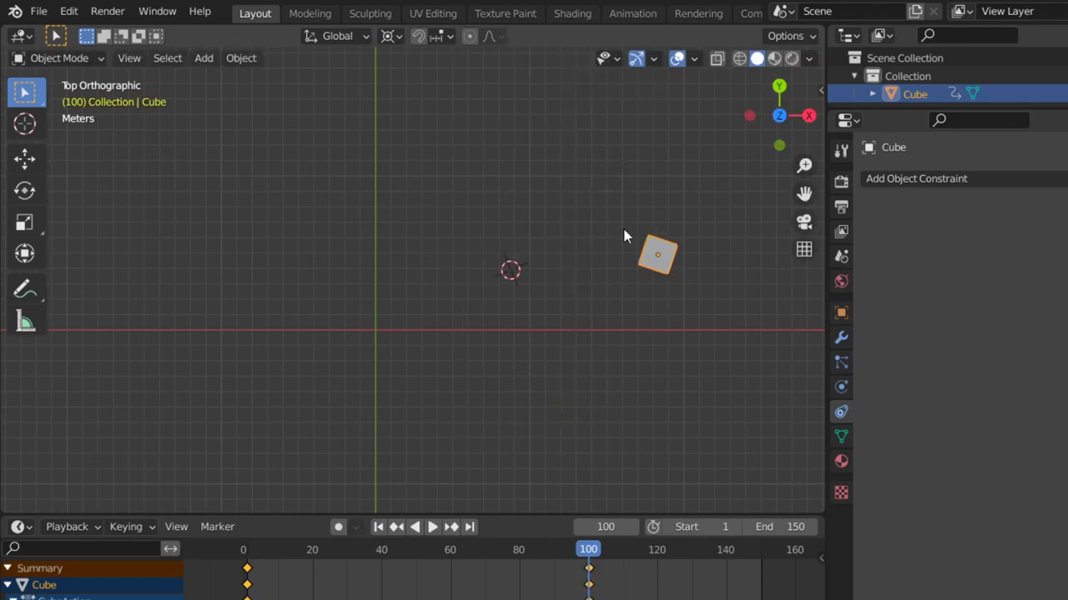
pyautogui.click(382, 526)
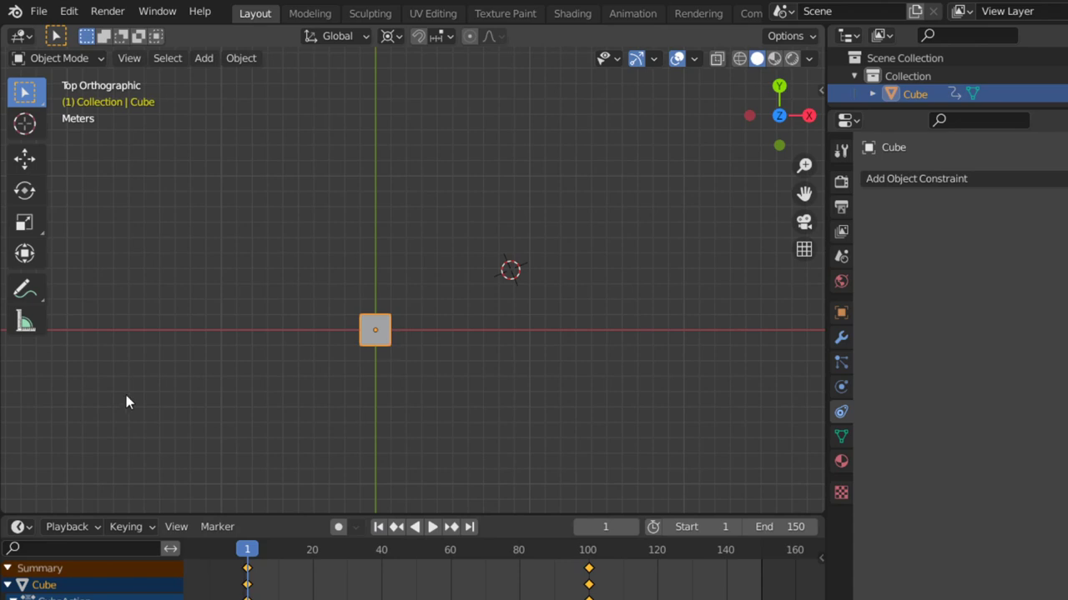
# Draw an annotation path from the cube to its end position, then return to the Tweak tool.
pyautogui.click(31, 290)
pyautogui.moveTo(377, 347); pyautogui.dragTo(492, 402)
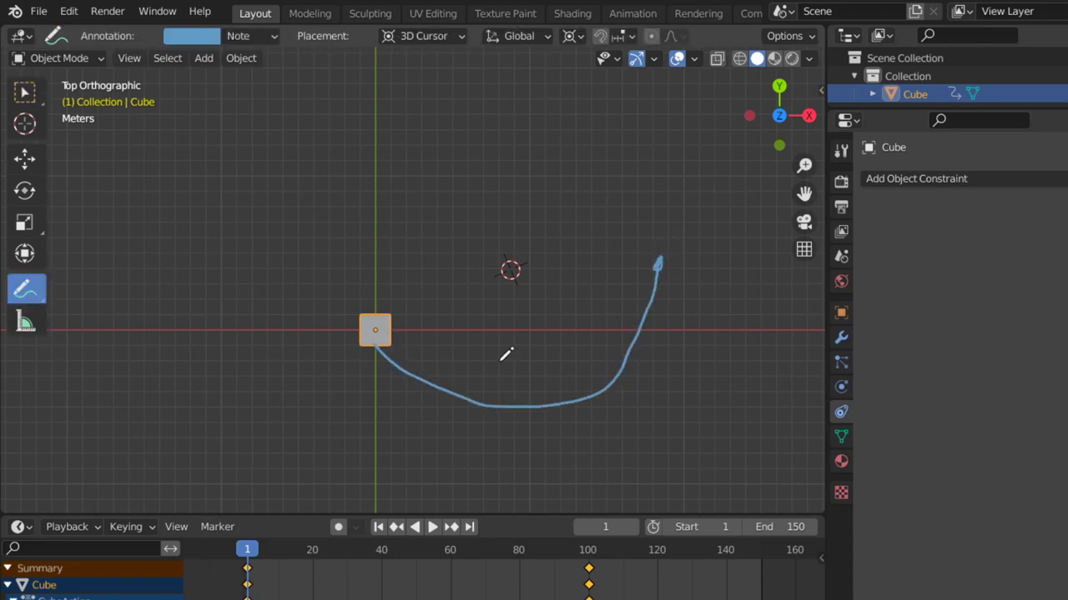
pyautogui.click(29, 91)
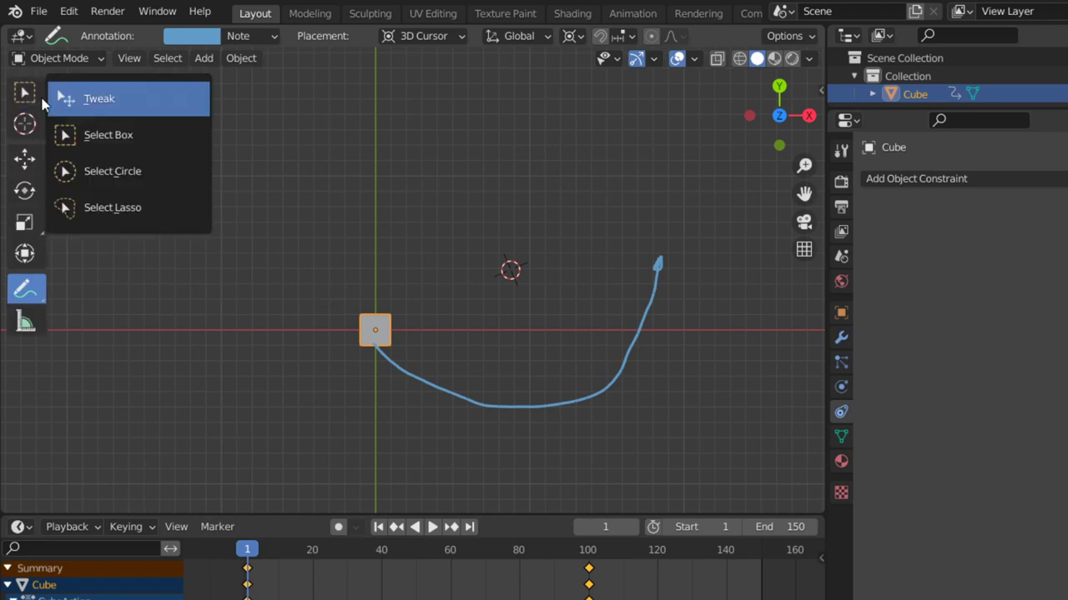
pyautogui.click(83, 98)
# Play the cube's swing animation, then stop it back at frame 1.
pyautogui.click(432, 526)
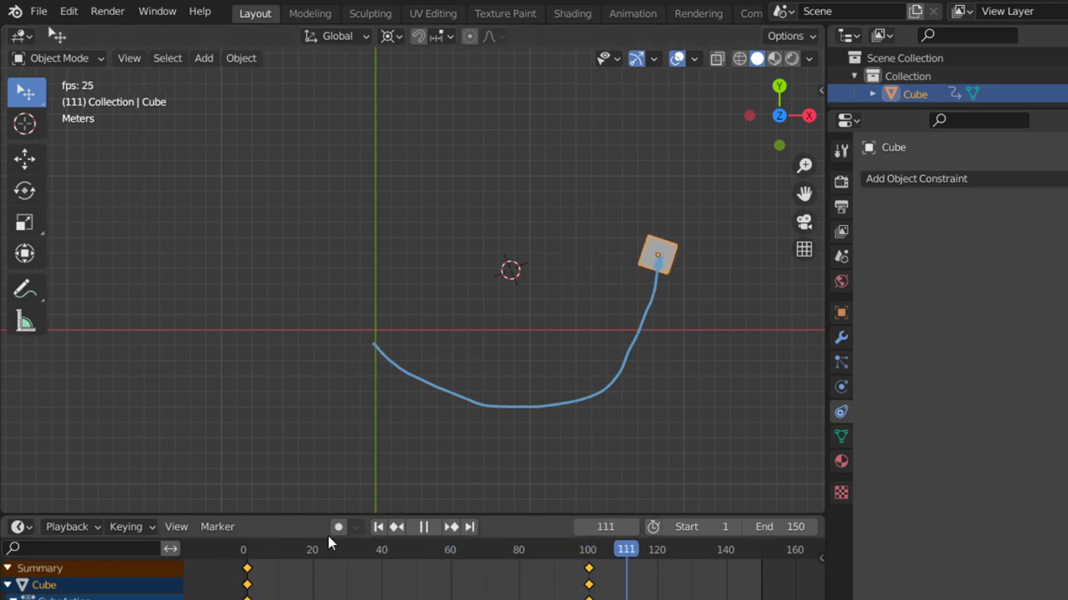
pyautogui.click(376, 529)
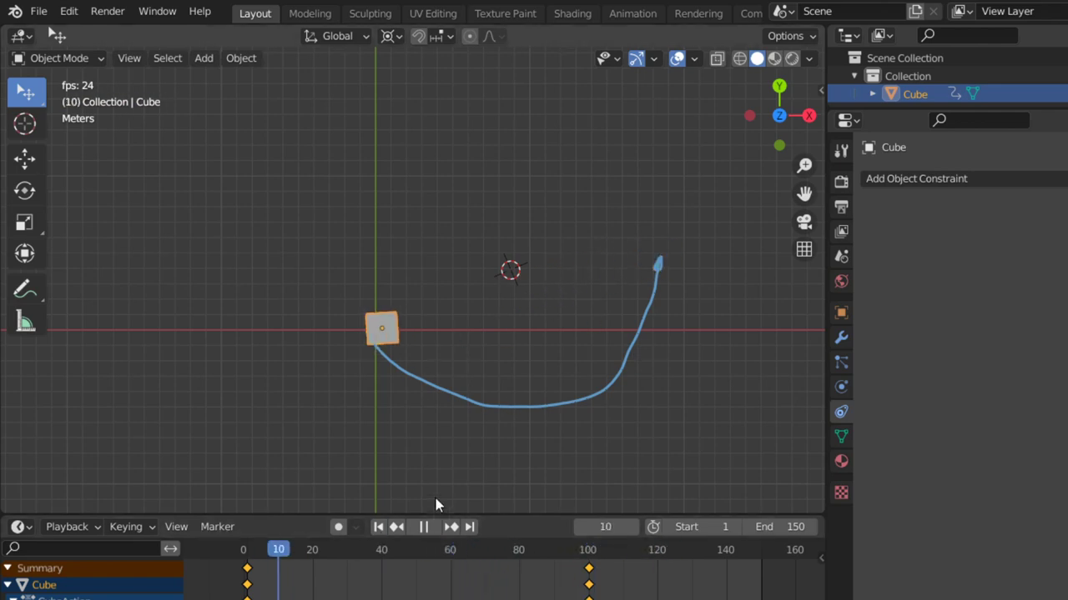
pyautogui.click(951, 185)
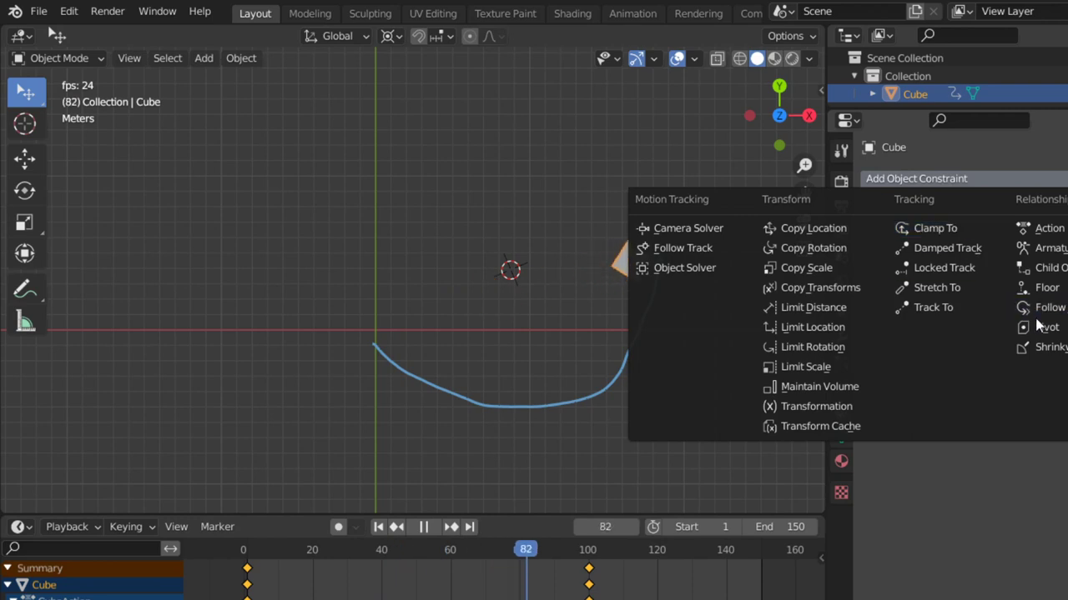
pyautogui.press('Escape')
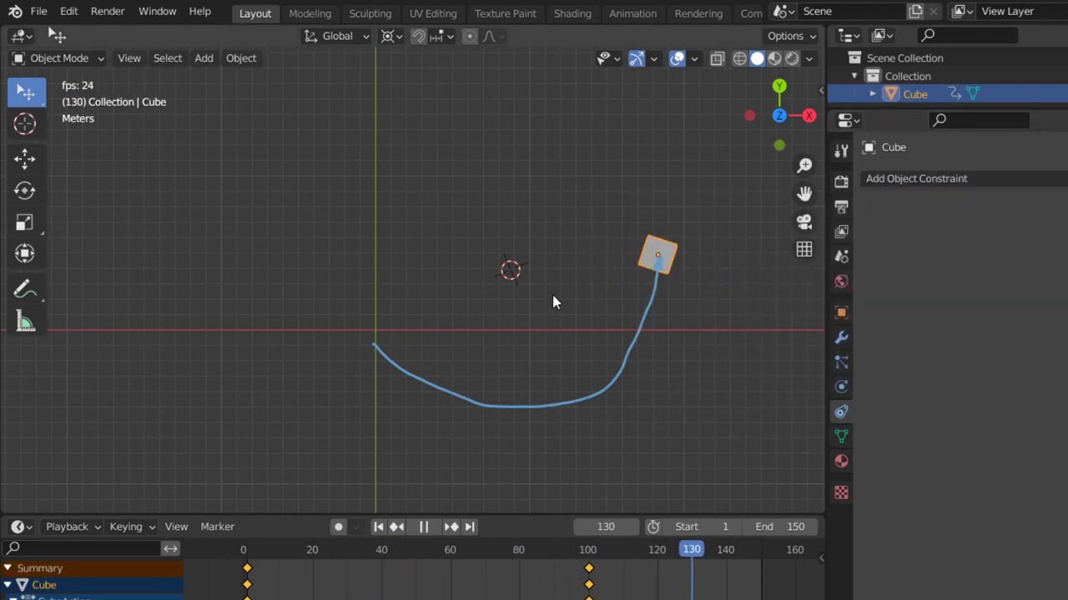
pyautogui.press('Escape')
pyautogui.hotkey('shift', 'a')
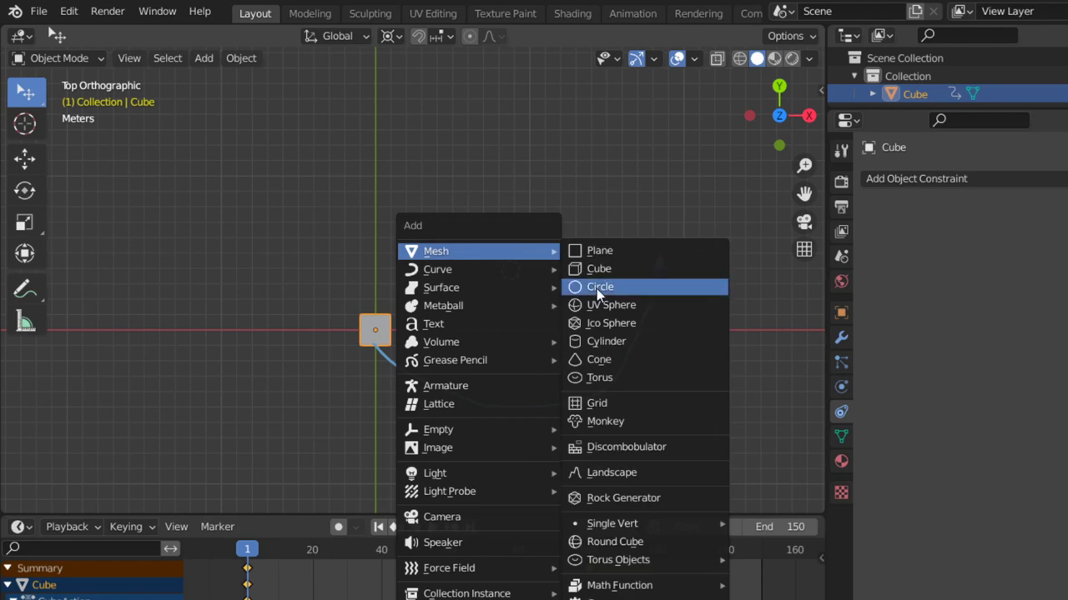
pyautogui.moveTo(438, 447)
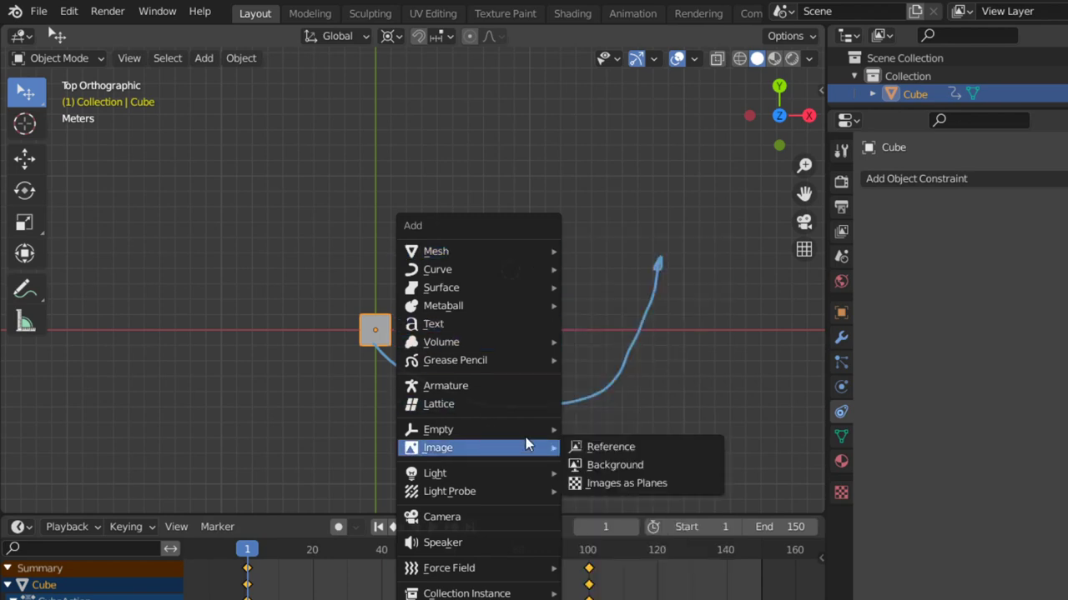
# Add a Plain Axes Empty at the 3D cursor and scale it up.
pyautogui.moveTo(438, 430)
pyautogui.click(609, 431)
pyautogui.press('s')
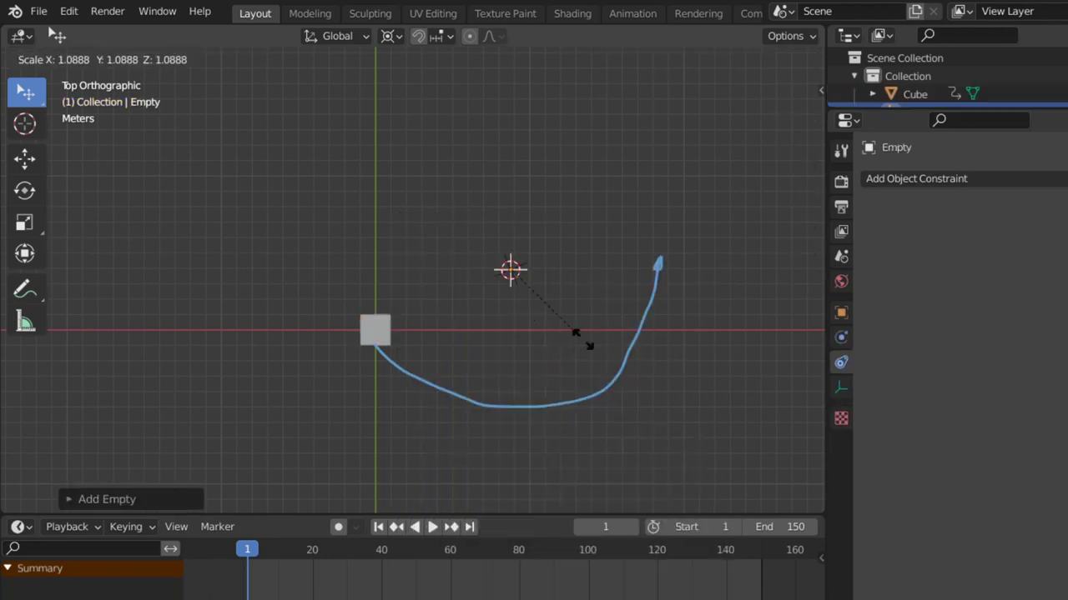
pyautogui.click(368, 354)
# Give the cube a Pivot constraint targeting the Empty with Rotation Range set to Always.
pyautogui.click(382, 332)
pyautogui.click(926, 178)
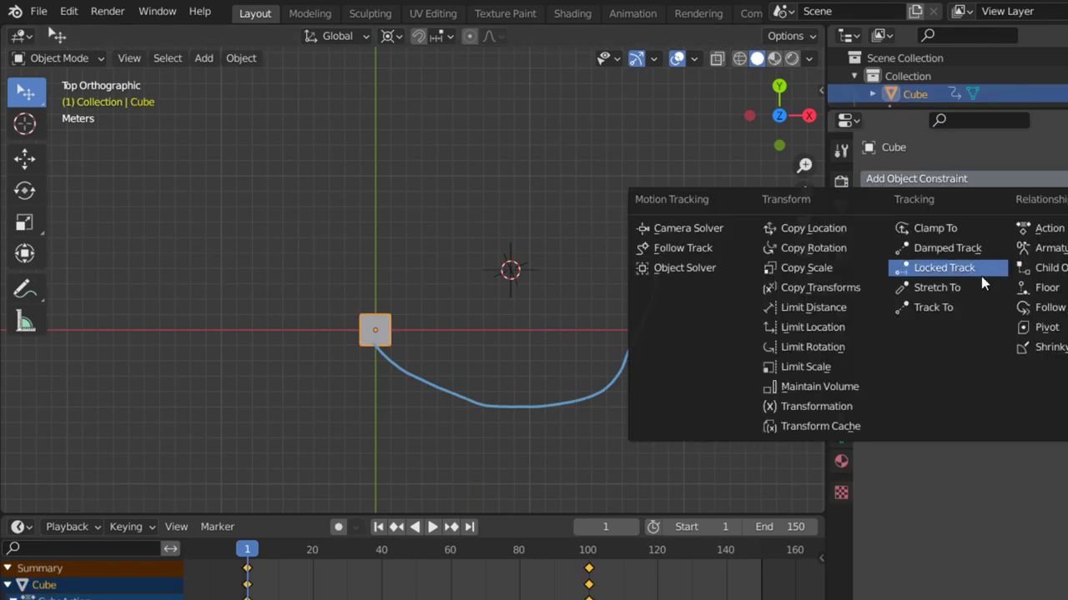
pyautogui.click(1042, 327)
pyautogui.click(997, 234)
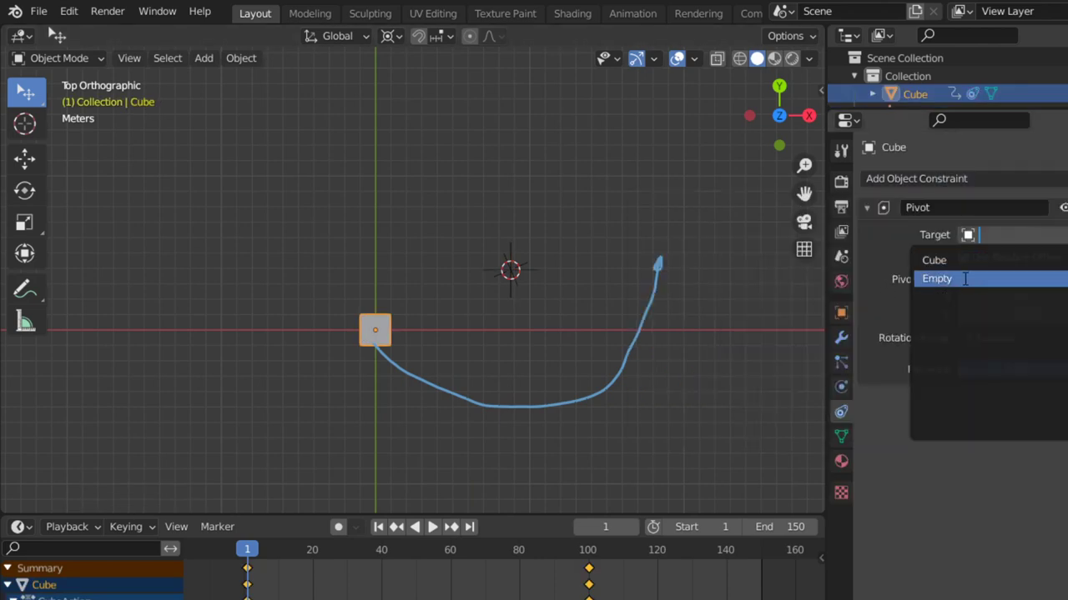
pyautogui.click(934, 278)
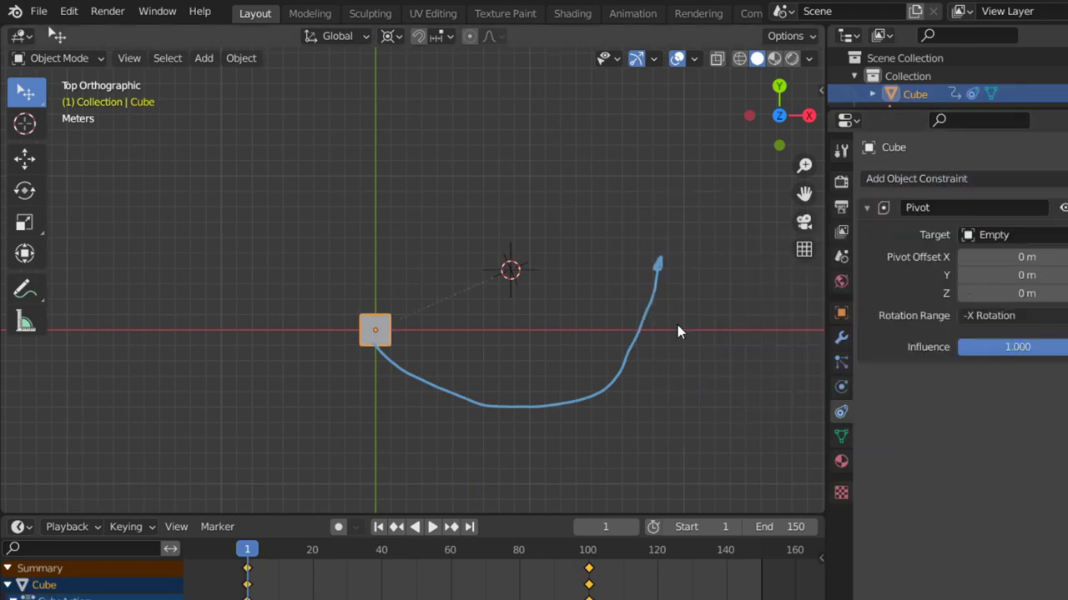
pyautogui.click(988, 313)
pyautogui.click(972, 336)
pyautogui.click(980, 316)
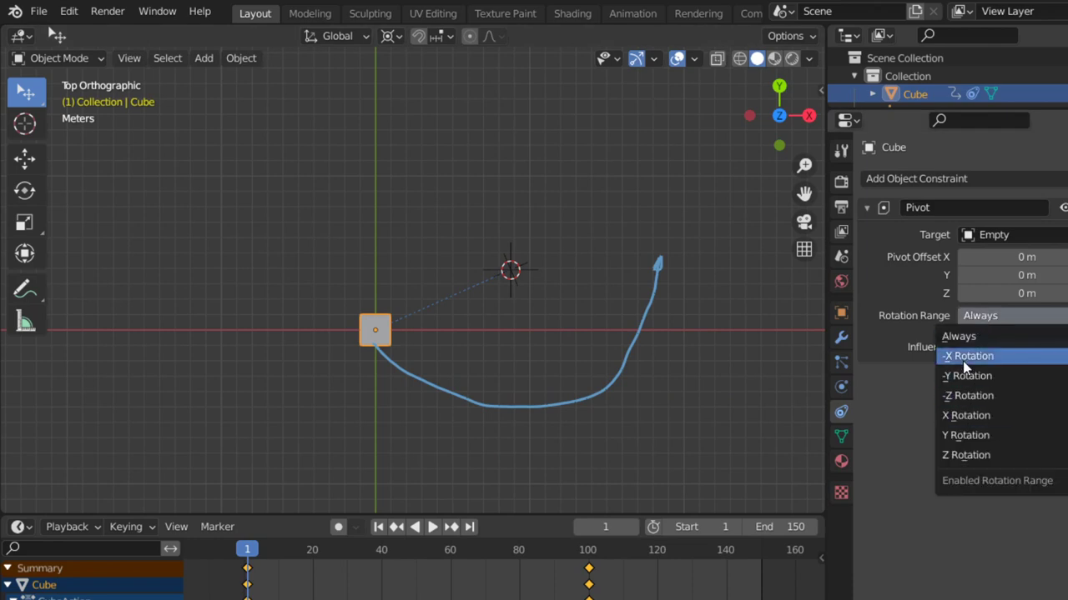
pyautogui.moveTo(614, 399); pyautogui.dragTo(509, 224, button='middle')
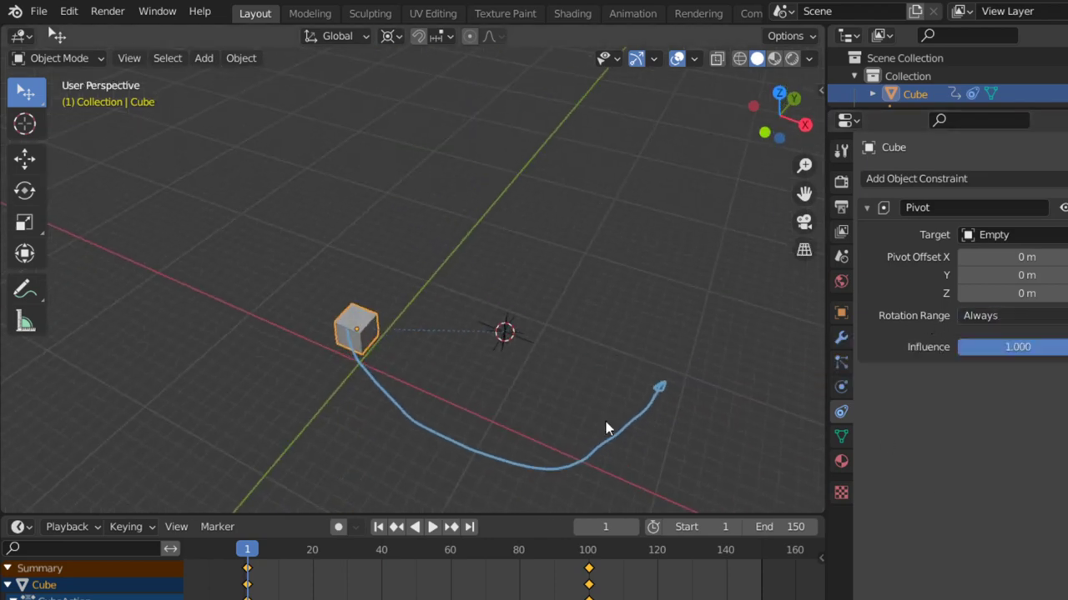
# In top view, rotate the cube 162° on Z around the Empty and go to frame 100.
pyautogui.press('KP_7')
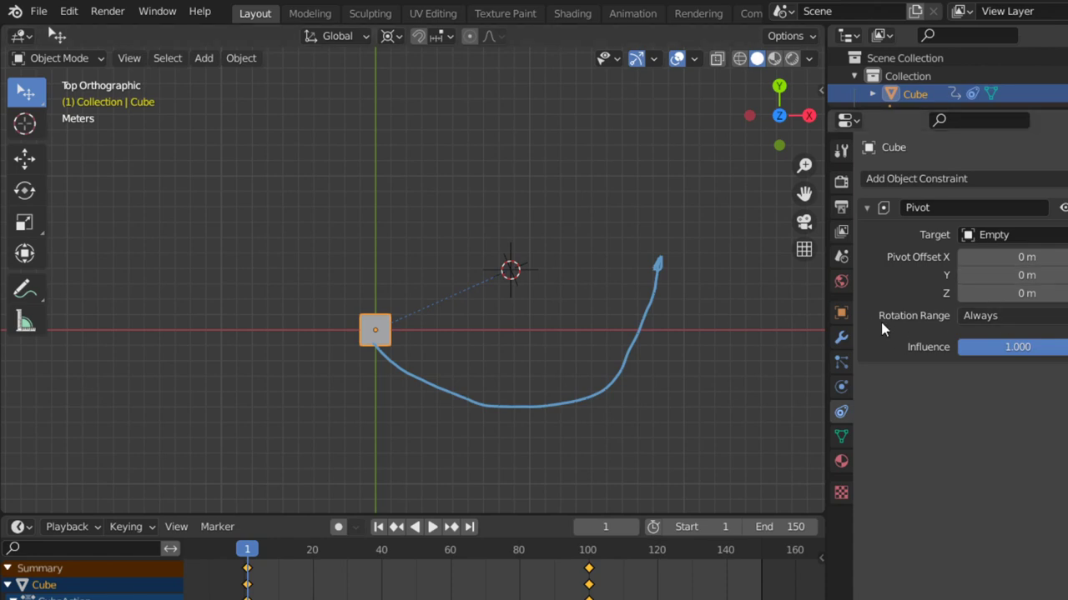
pyautogui.press('r')
pyautogui.press('z')
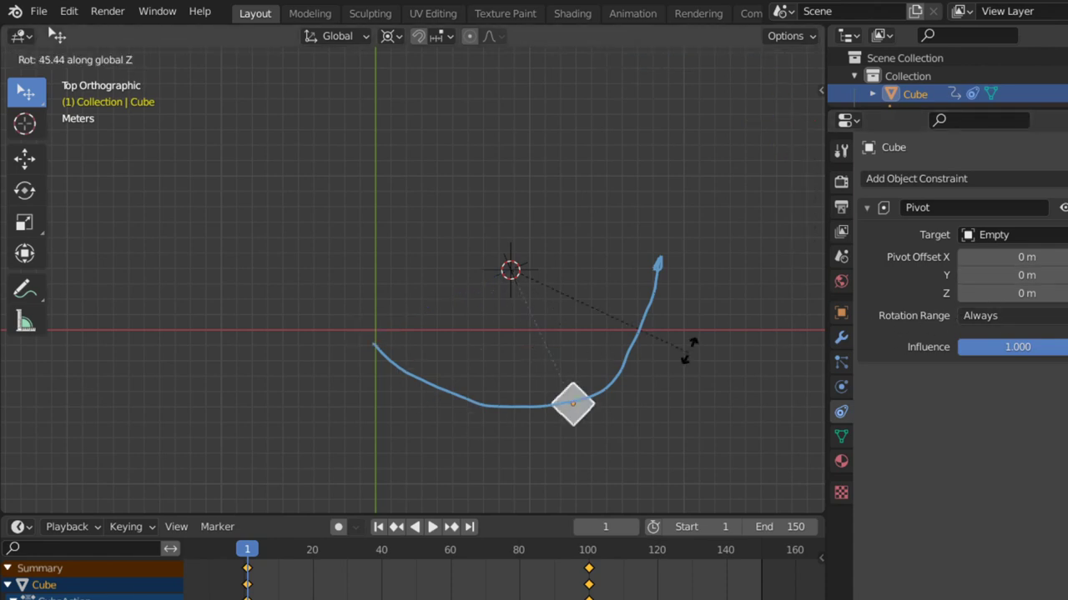
pyautogui.click(731, 234)
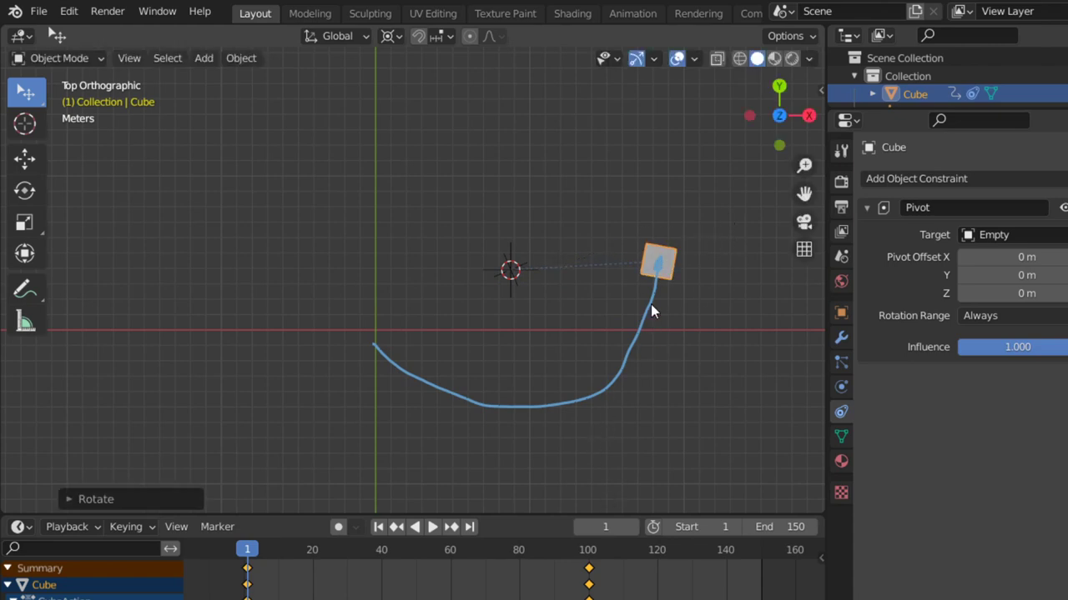
pyautogui.press('i')
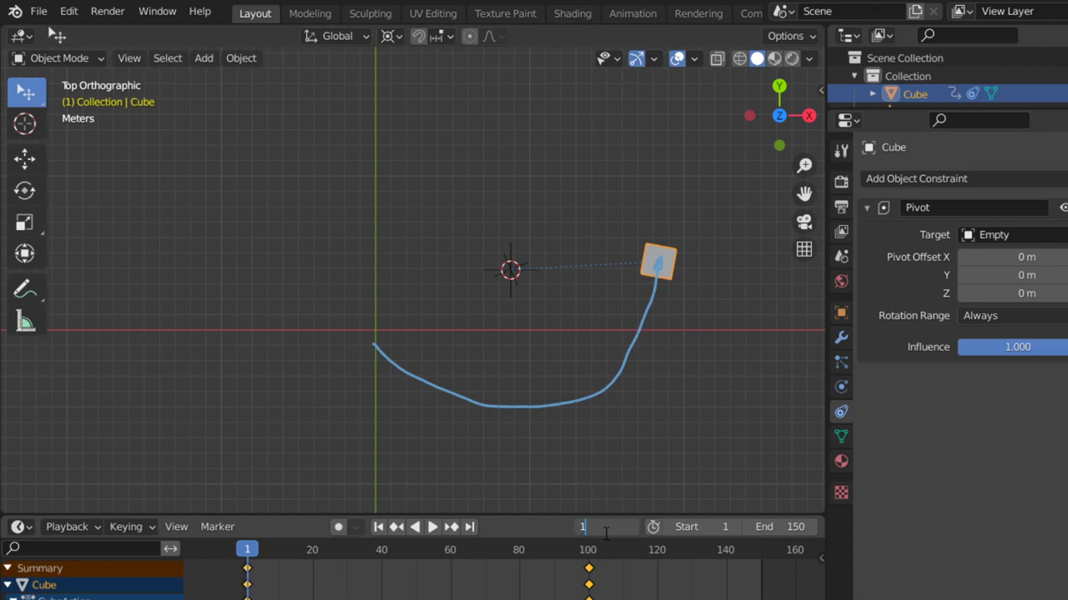
pyautogui.click(605, 532)
pyautogui.write('00')
pyautogui.press('Return')
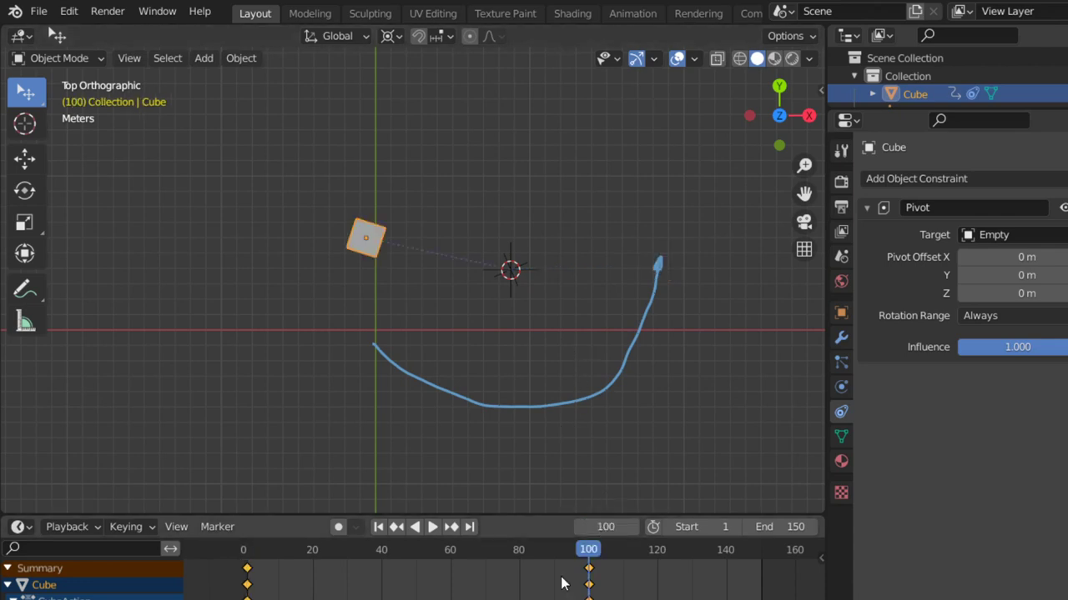
# Clear the cube's old keyframes in the N panel, then key Location & Rotation at frame 100.
pyautogui.press('n')
pyautogui.rightClick(717, 124)
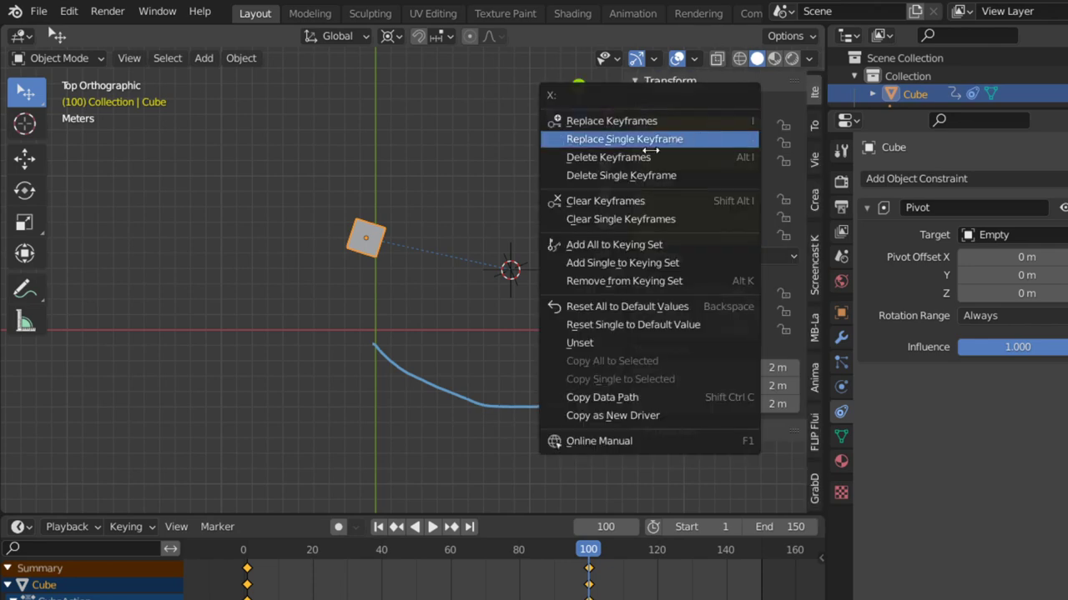
pyautogui.click(612, 203)
pyautogui.rightClick(642, 217)
pyautogui.click(663, 255)
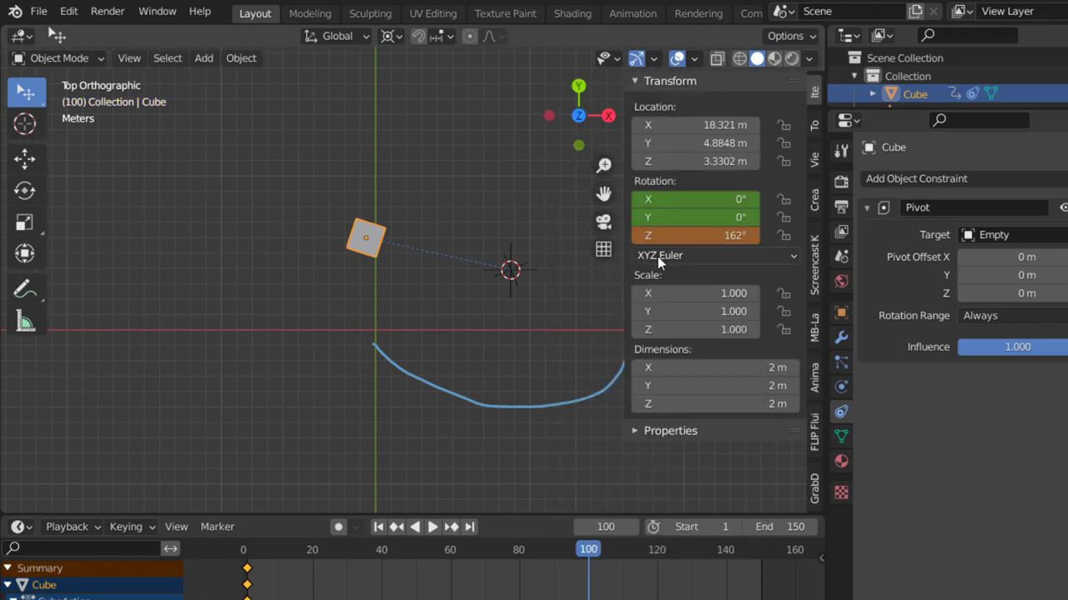
pyautogui.rightClick(701, 215)
pyautogui.click(583, 201)
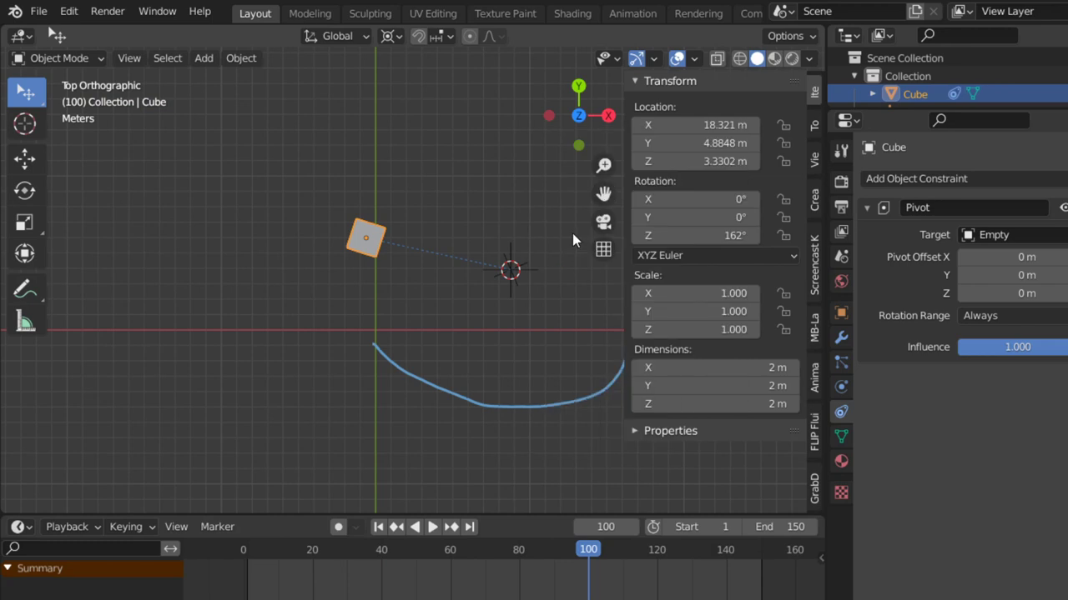
pyautogui.press('n')
pyautogui.press('i')
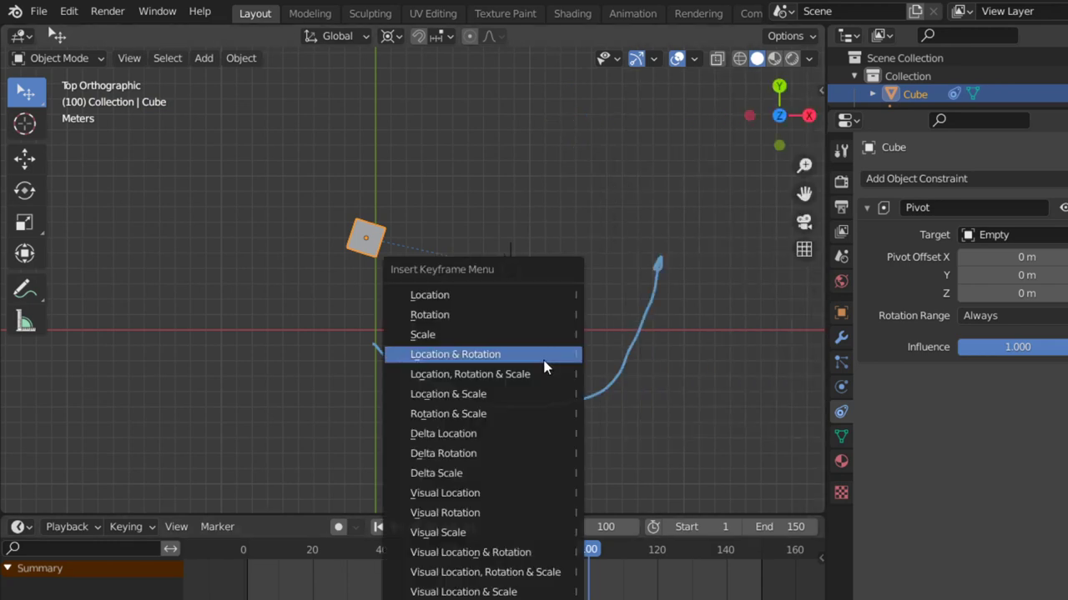
pyautogui.click(544, 367)
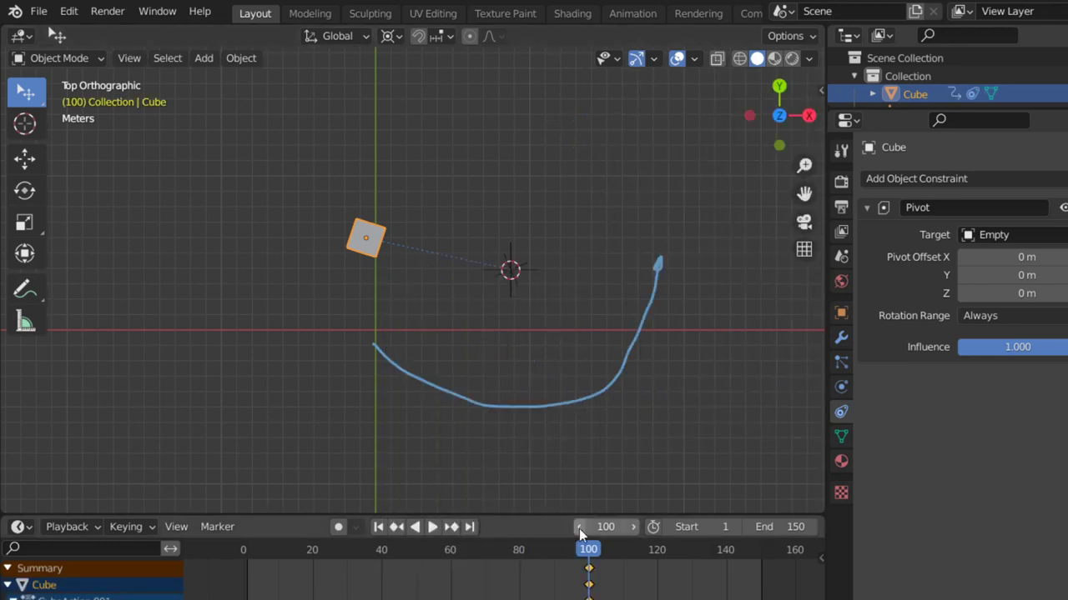
# At frame 1, swing the cube onto the path's right arm and keyframe it.
pyautogui.click(380, 527)
pyautogui.press('r')
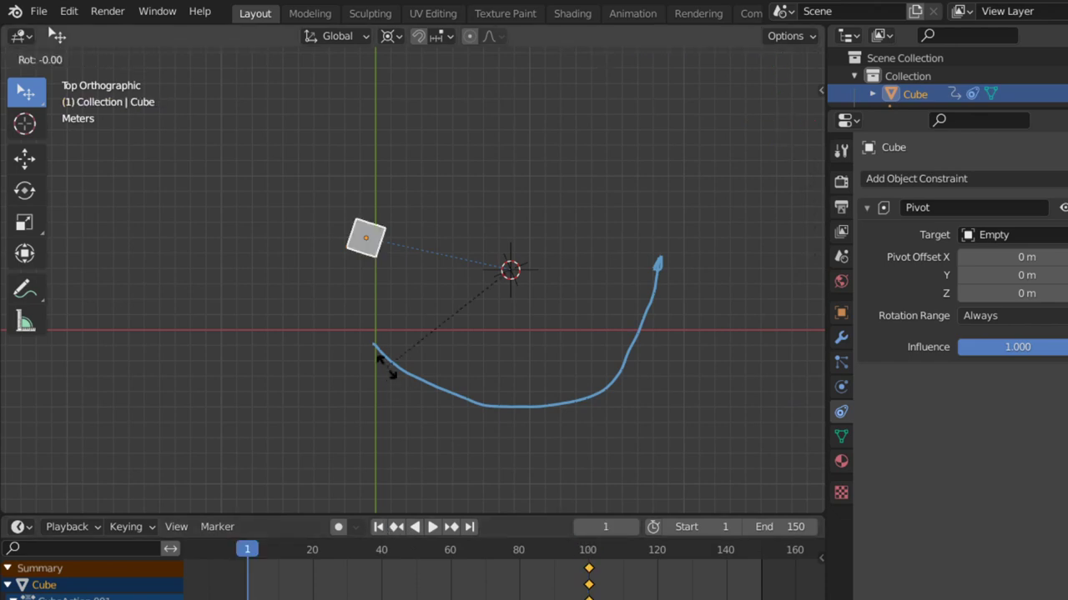
pyautogui.click(586, 385)
pyautogui.press('i')
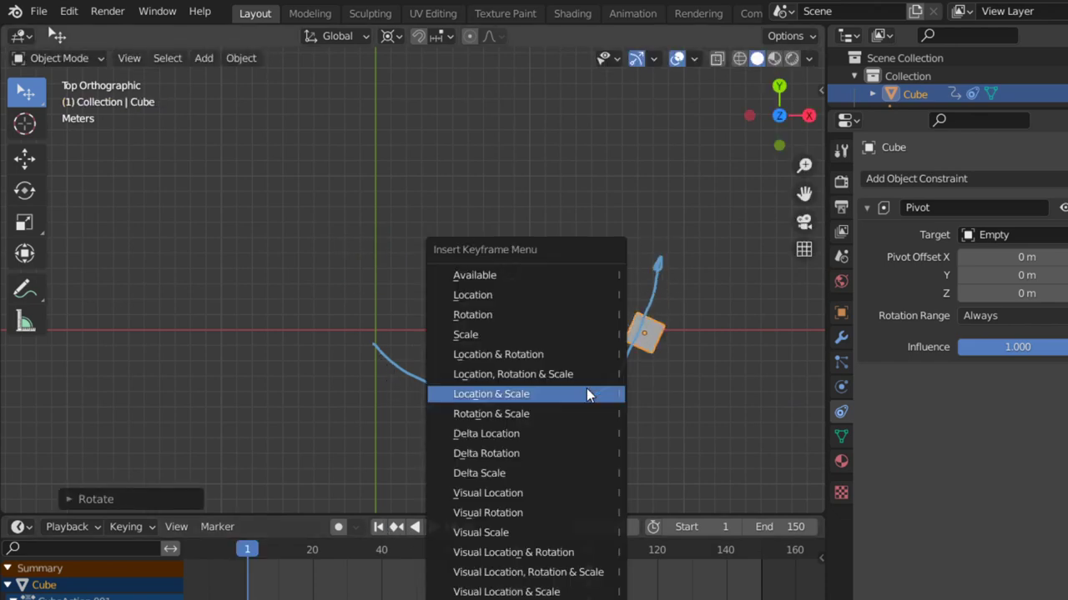
pyautogui.click(624, 358)
# Play the animation from frame 1, then orbit to a perspective view and select the Empty.
pyautogui.click(431, 526)
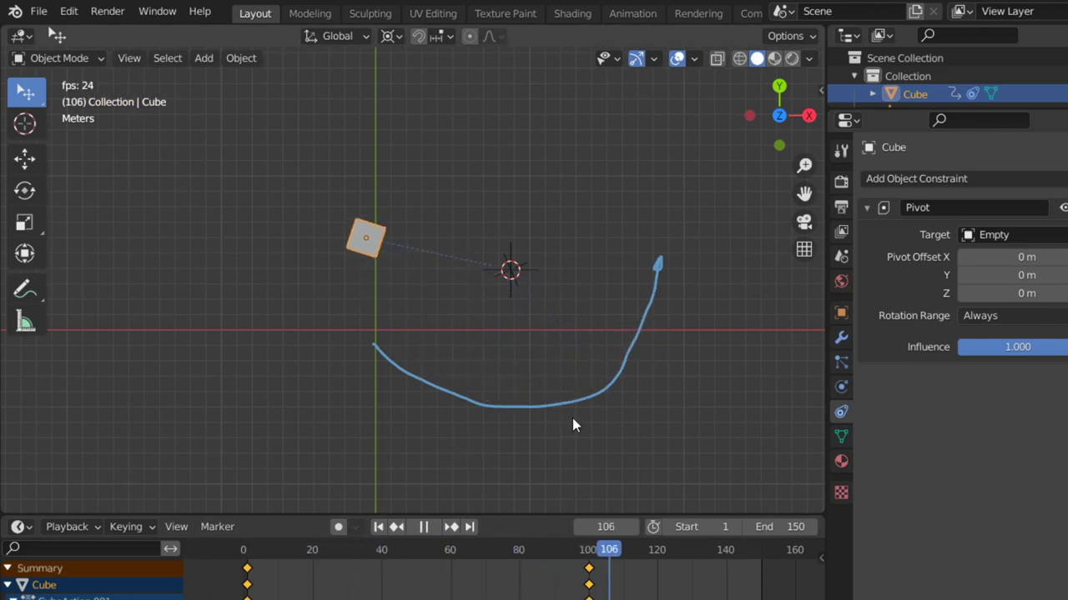
pyautogui.click(377, 527)
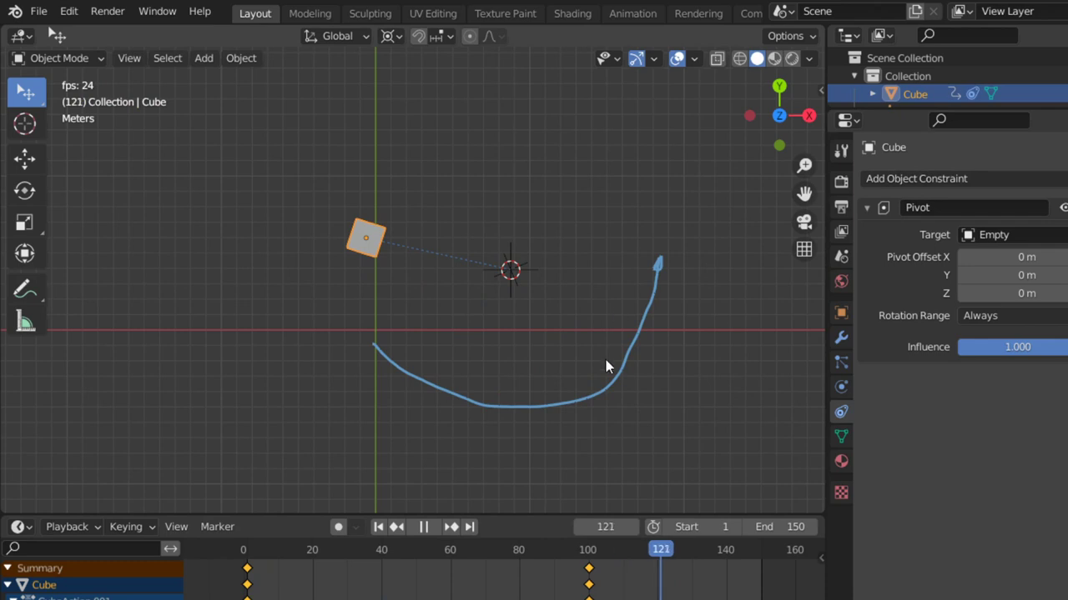
pyautogui.moveTo(548, 332); pyautogui.dragTo(459, 219, button='middle')
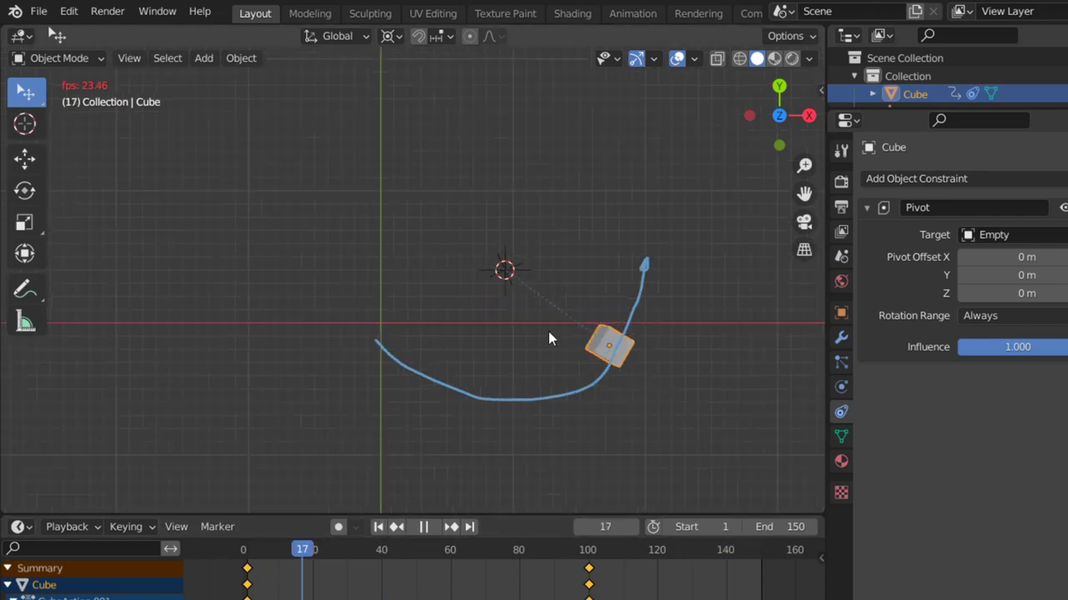
pyautogui.click(515, 342)
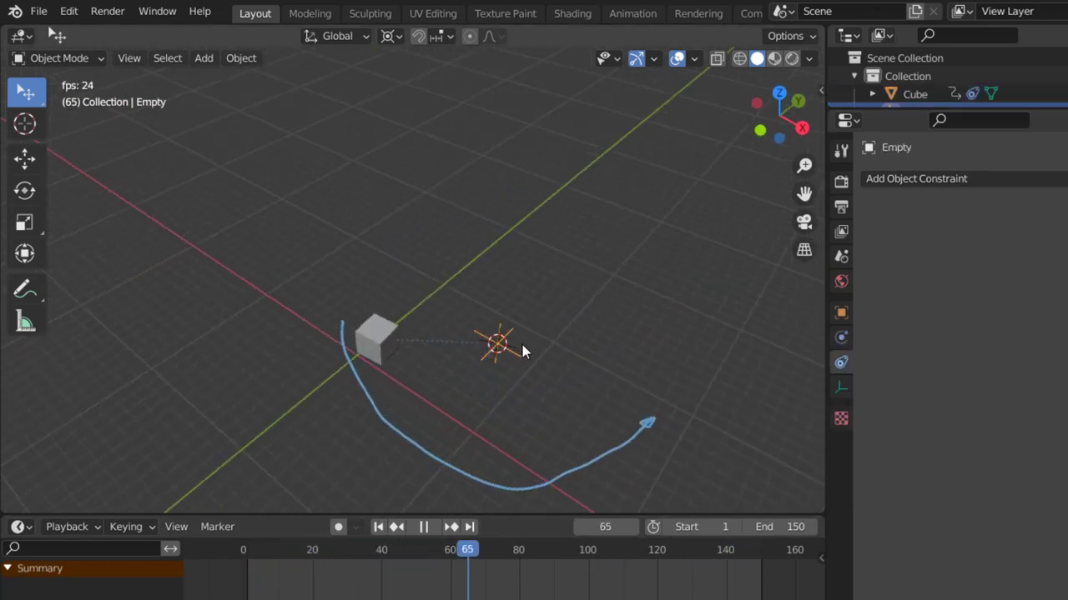
# Stop playback, key the Empty's location at frame 1, and move to frame 107.
pyautogui.press('Escape')
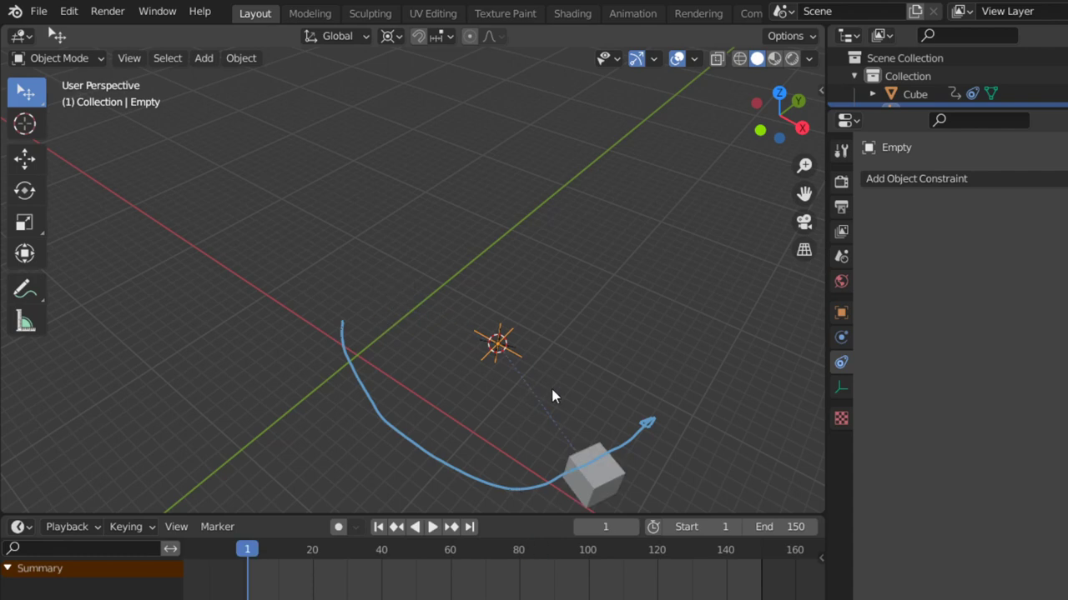
pyautogui.press('i')
pyautogui.click(466, 301)
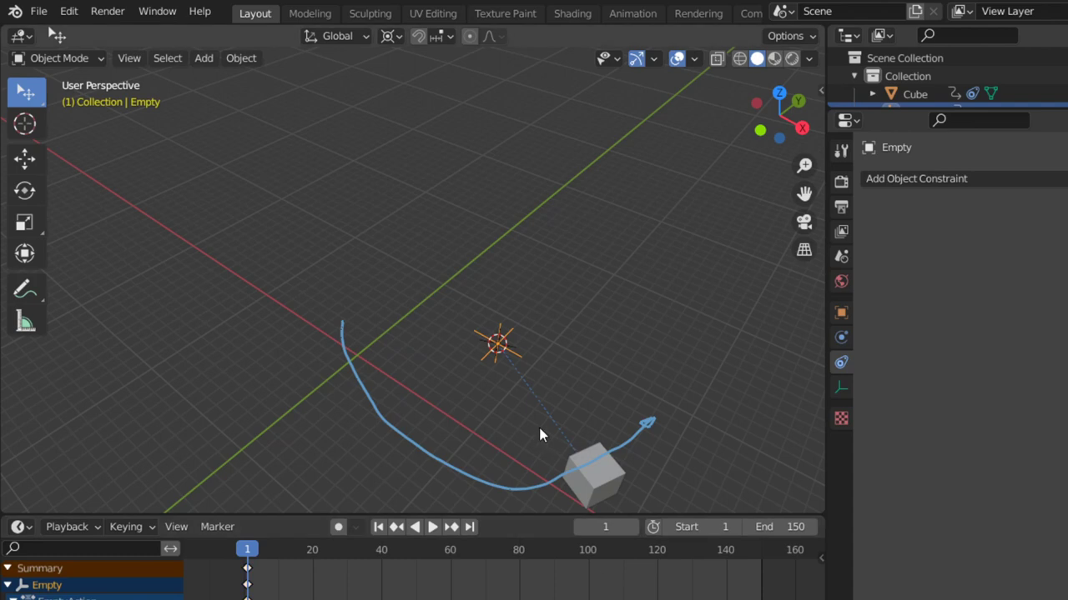
pyautogui.click(612, 576)
pyautogui.click(518, 397)
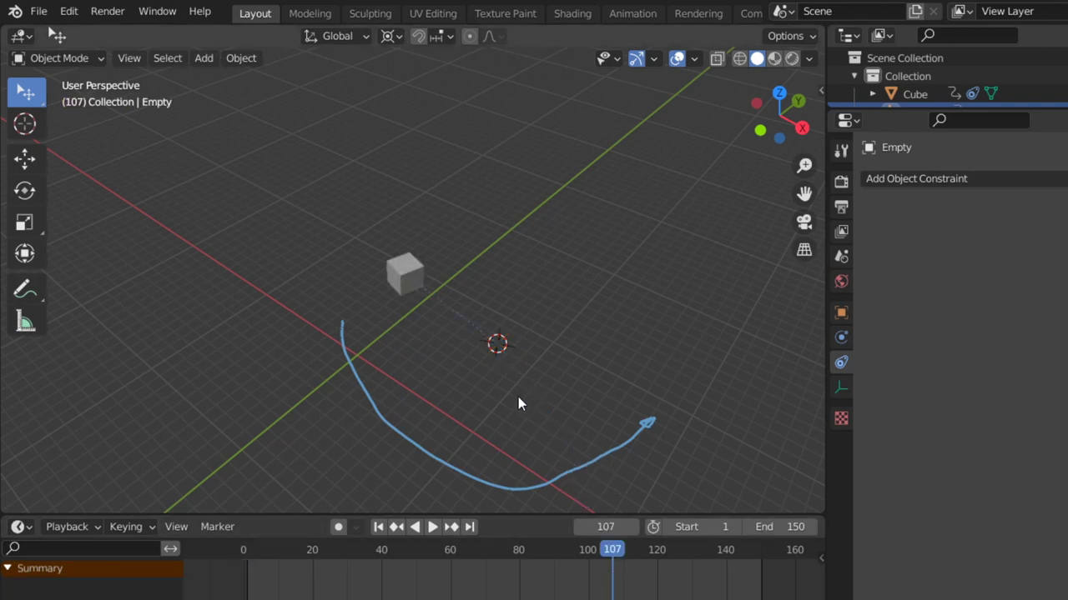
pyautogui.hotkey('ctrl', 'z')
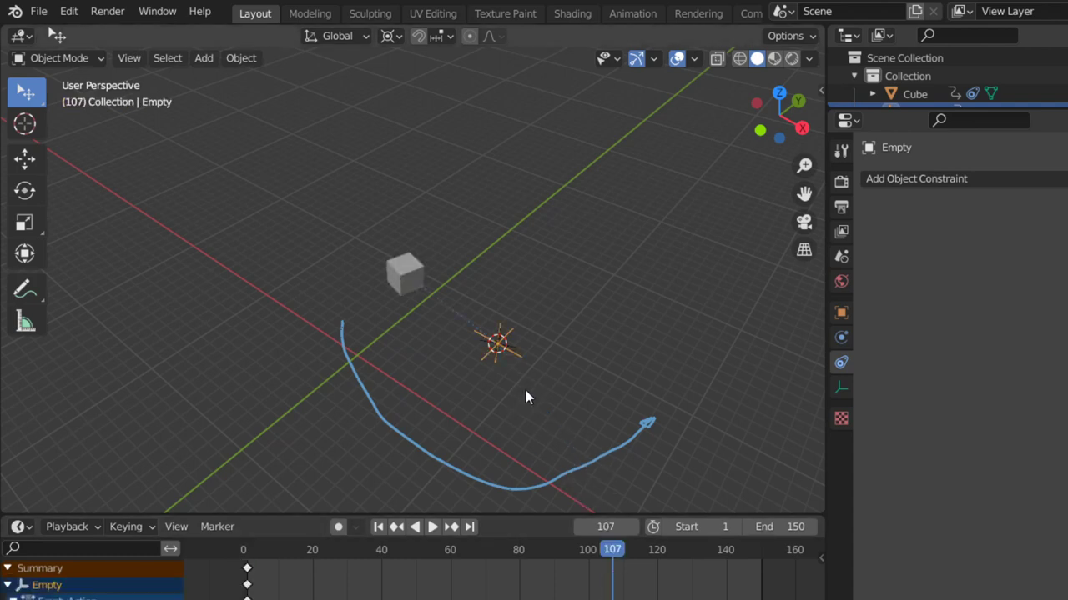
# Move the Empty up-left along X and Y and key its location at frame 107.
pyautogui.press('g')
pyautogui.press('x')
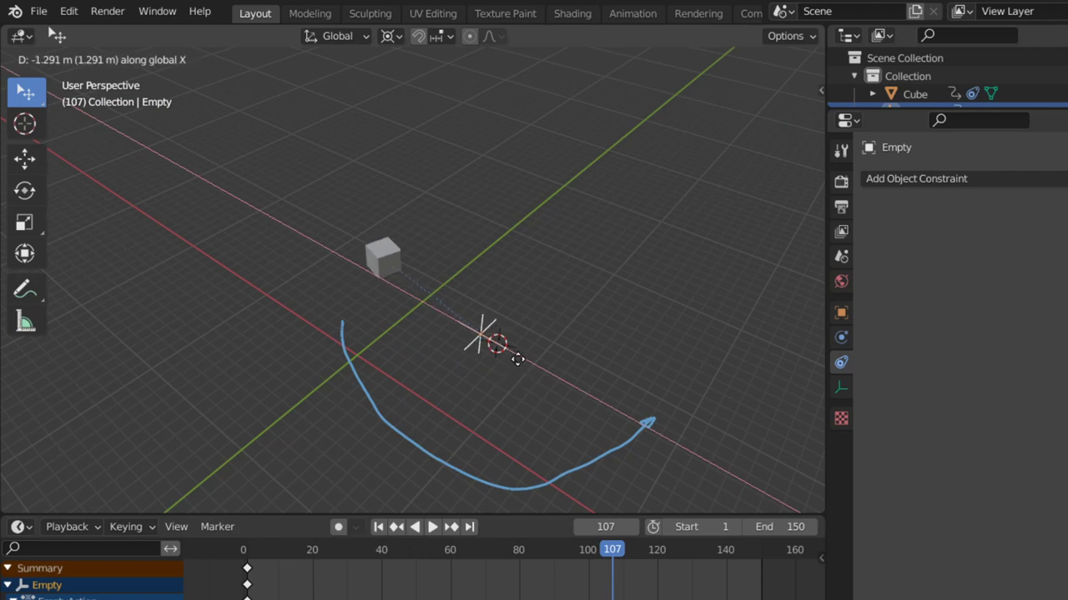
pyautogui.click(487, 342)
pyautogui.press('g')
pyautogui.press('y')
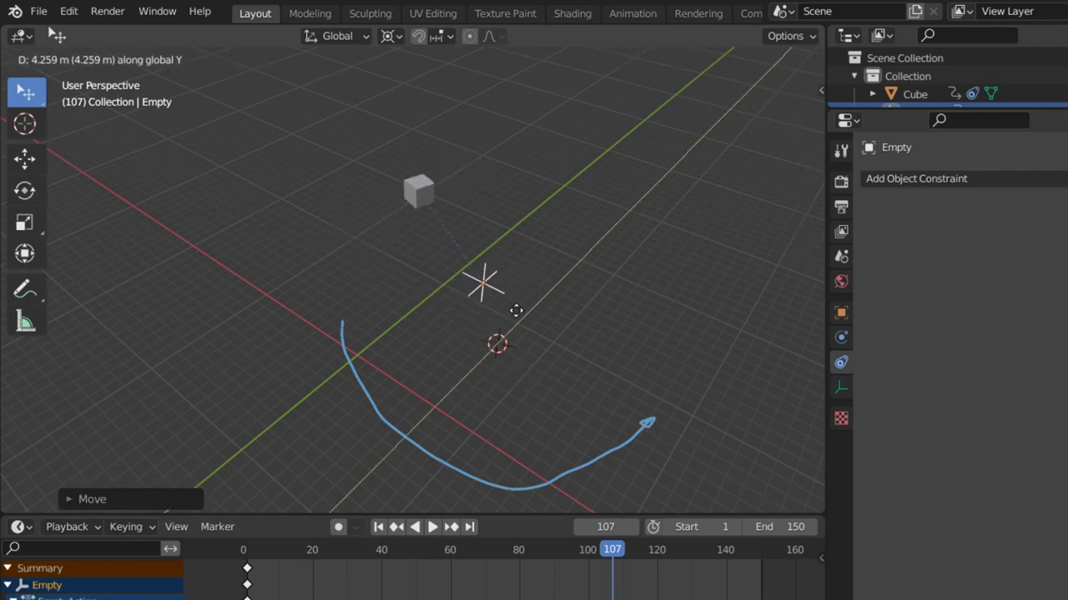
pyautogui.click(451, 335)
pyautogui.press('g')
pyautogui.click(409, 273)
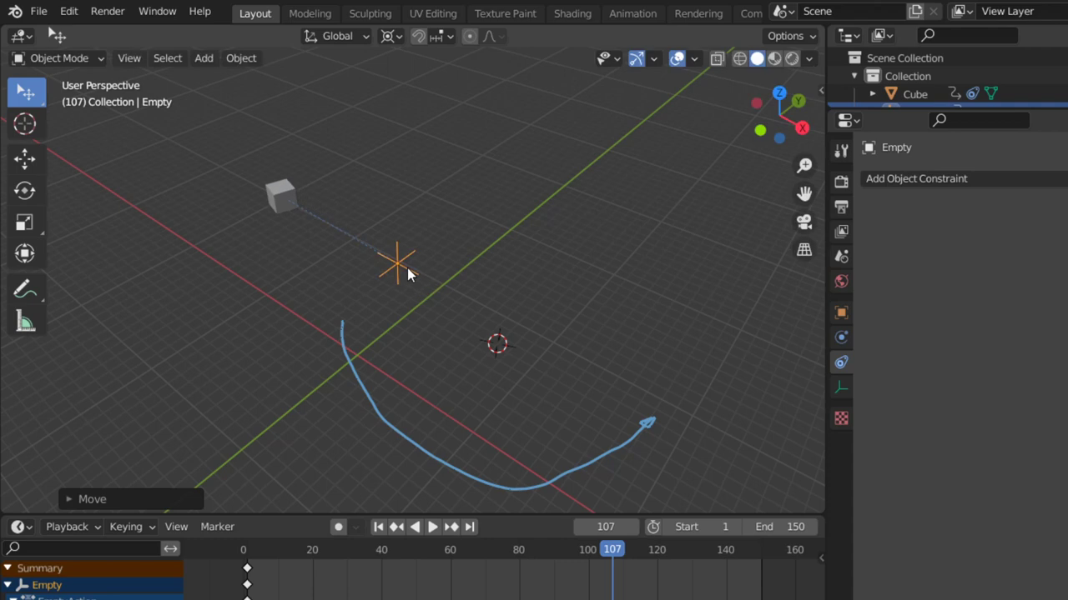
pyautogui.press('i')
pyautogui.click(407, 268)
# Play the animation from frame 1 to watch the cube travel with the Empty.
pyautogui.click(380, 527)
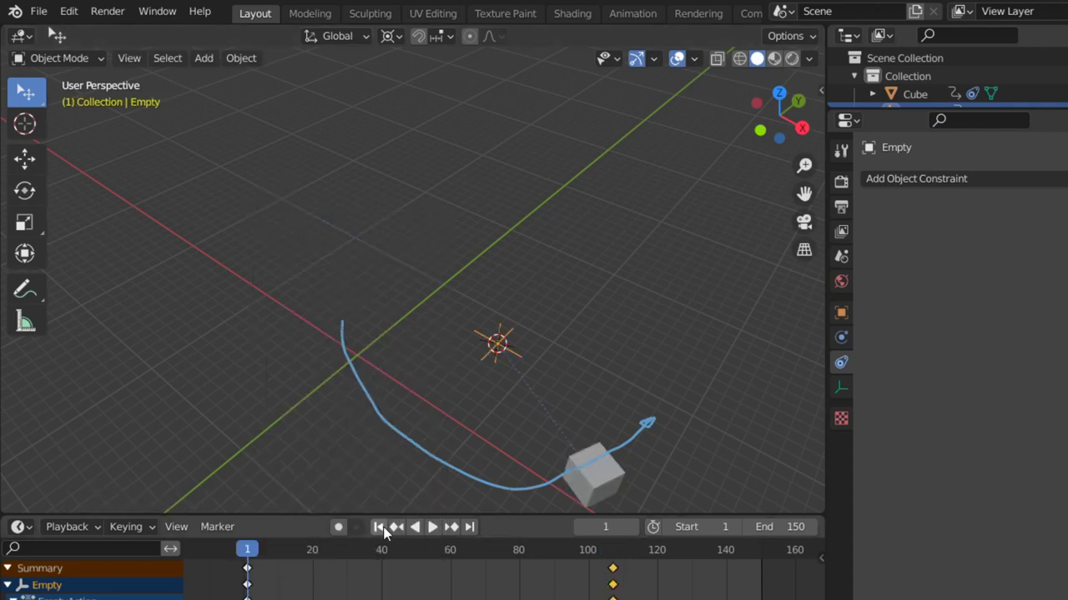
pyautogui.click(432, 527)
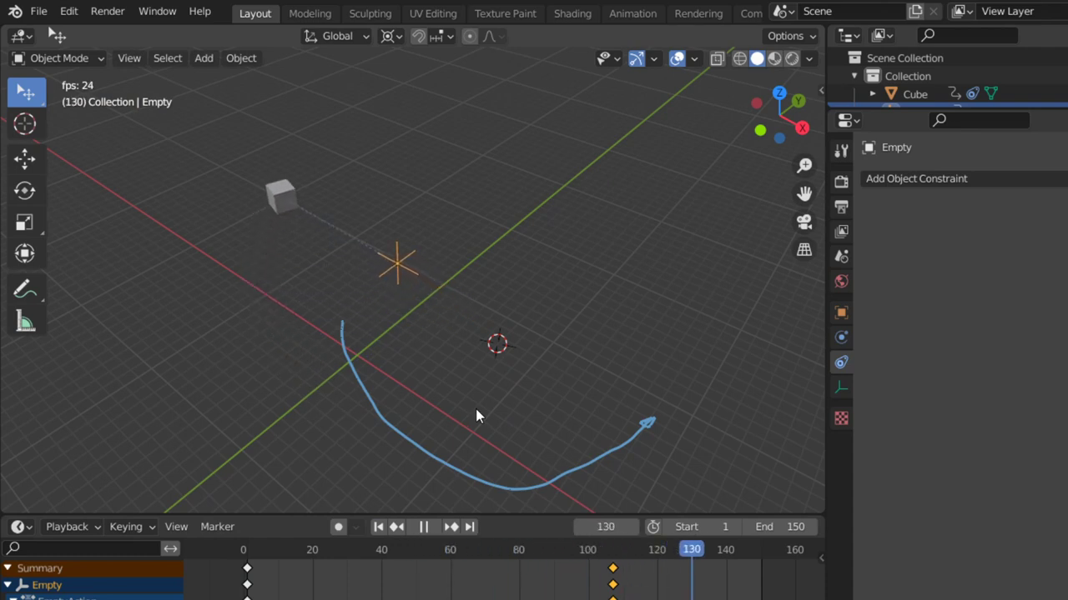
pyautogui.press('Escape')
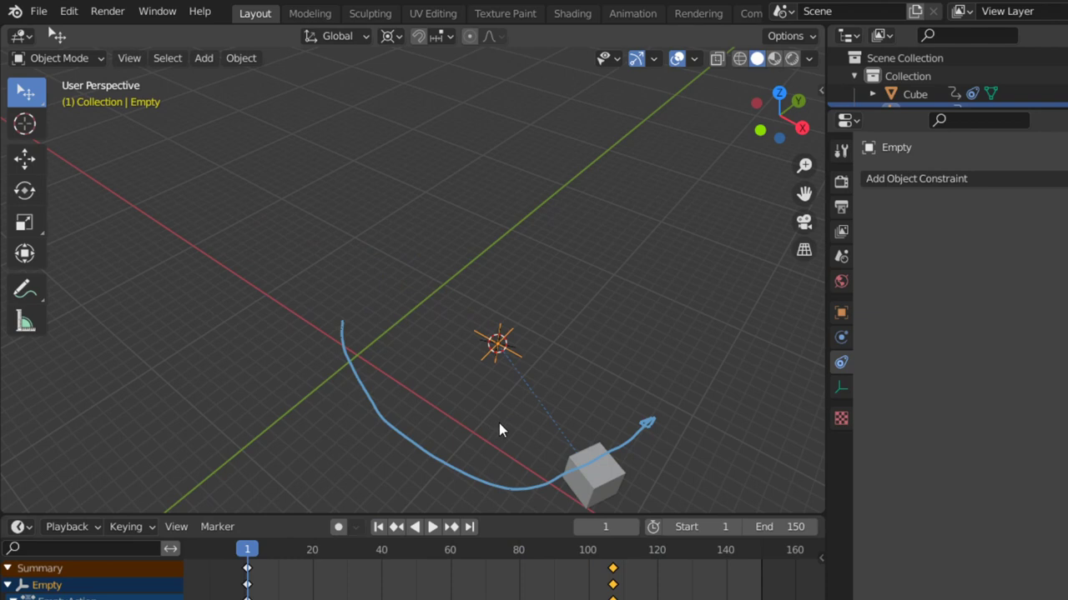